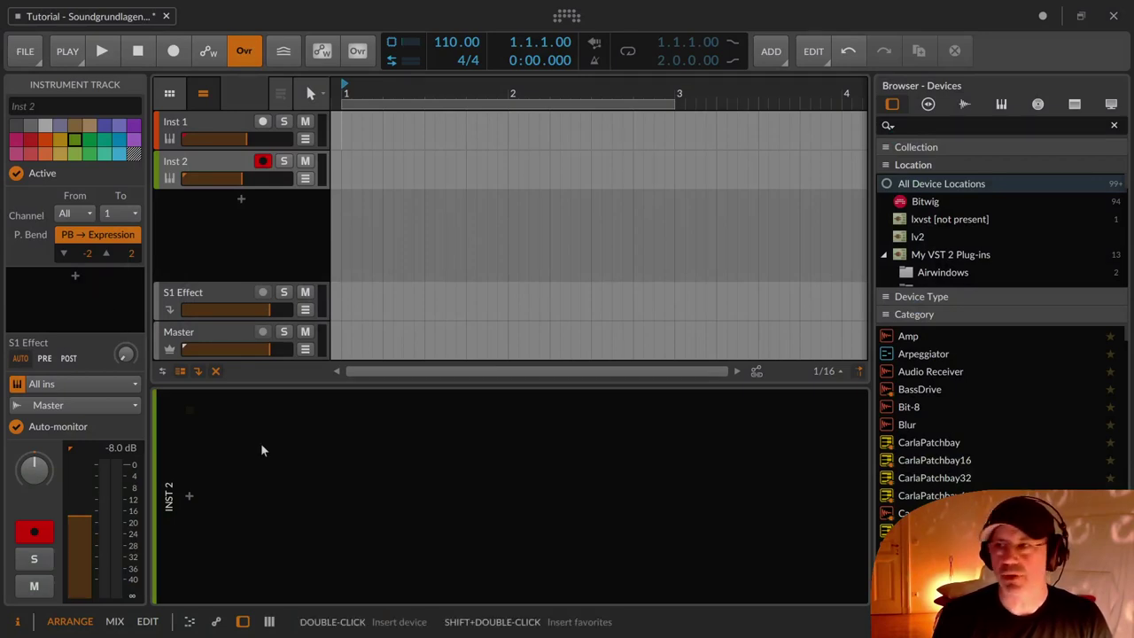
Load a Poly Grid device on the Inst 1 track and open its patch in the grid editor
{"action": "left_click", "coordinate": [223, 116]}
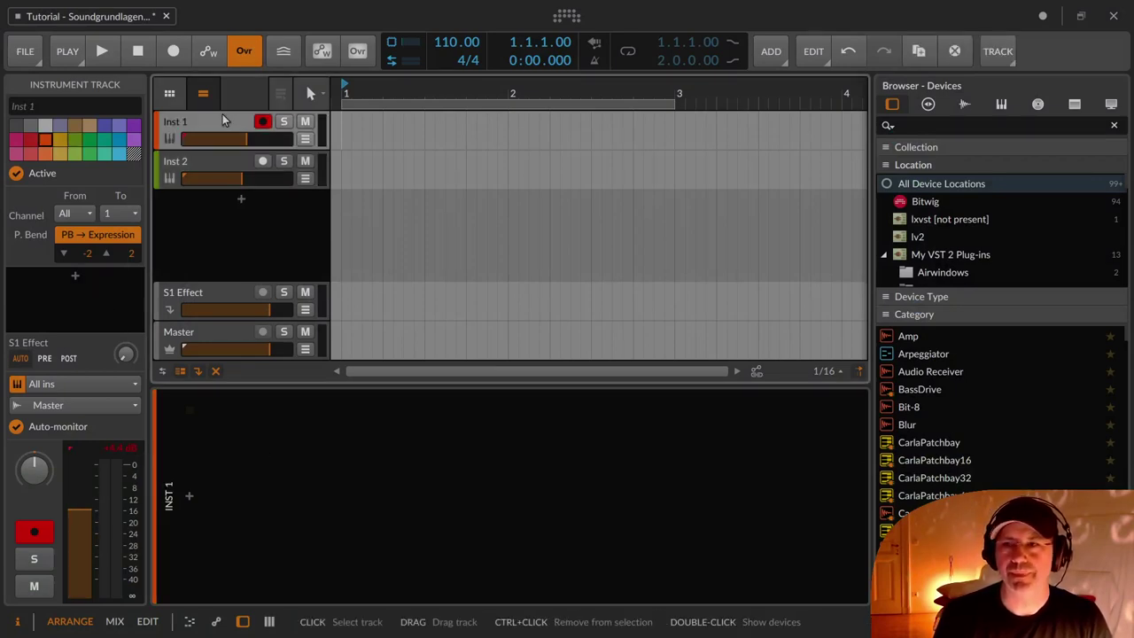
{"action": "left_click", "coordinate": [187, 498]}
{"action": "type", "text": "pol"}
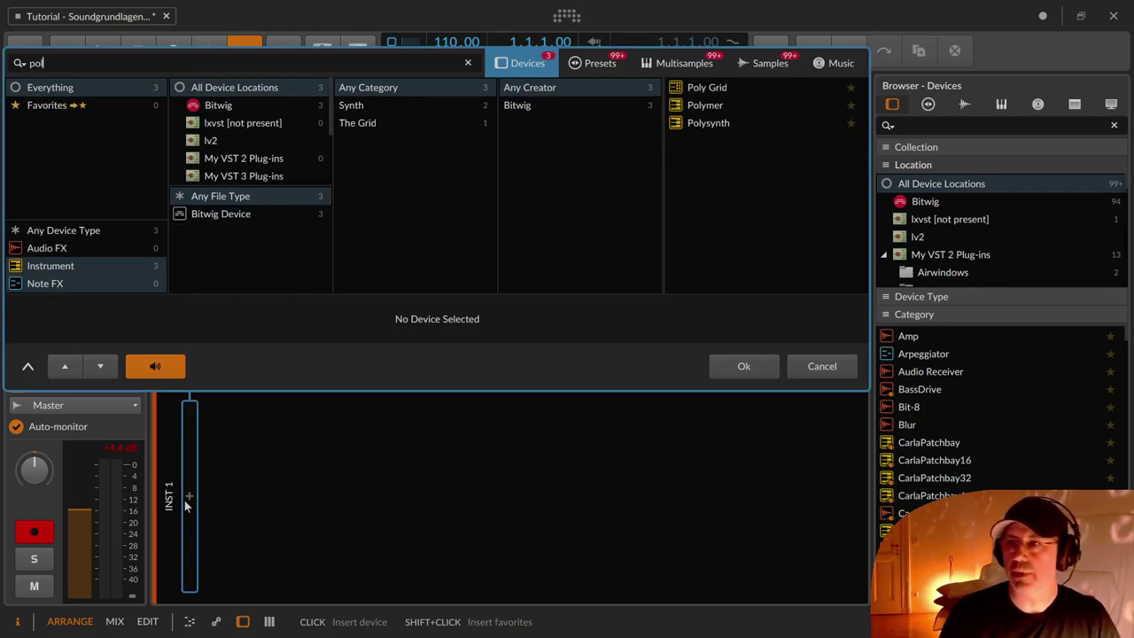
{"action": "key", "text": "Return"}
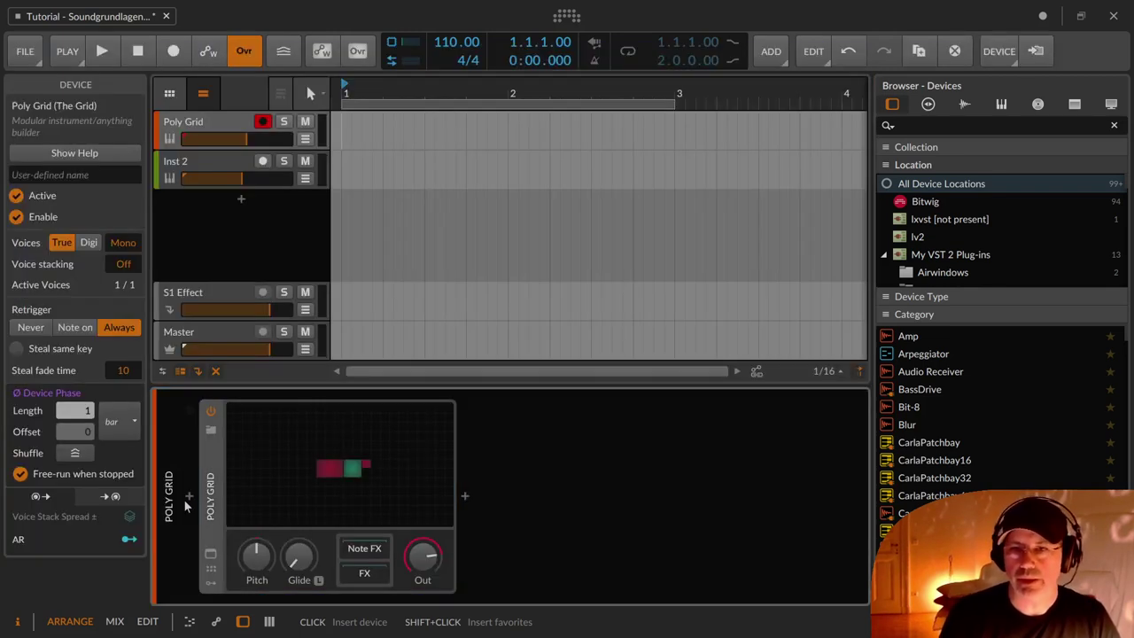
{"action": "left_click", "coordinate": [302, 464]}
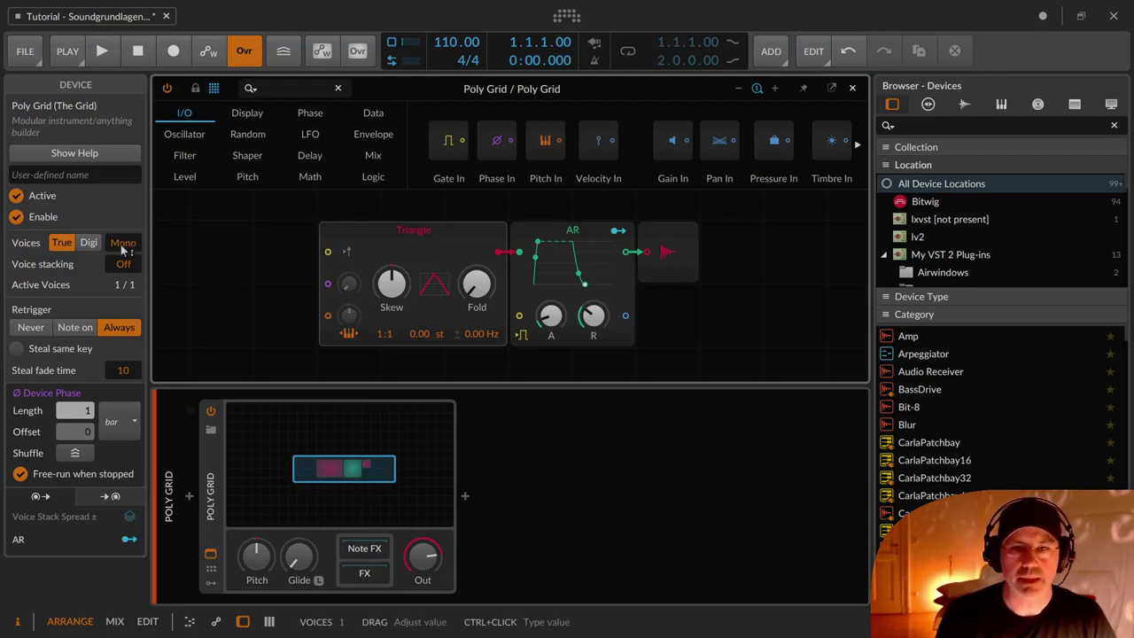
Set the Poly Grid to 14 voices and hide the device chain and browser to enlarge the grid editor
{"action": "left_click_drag", "start_coordinate": [135, 247], "coordinate": [138, 259]}
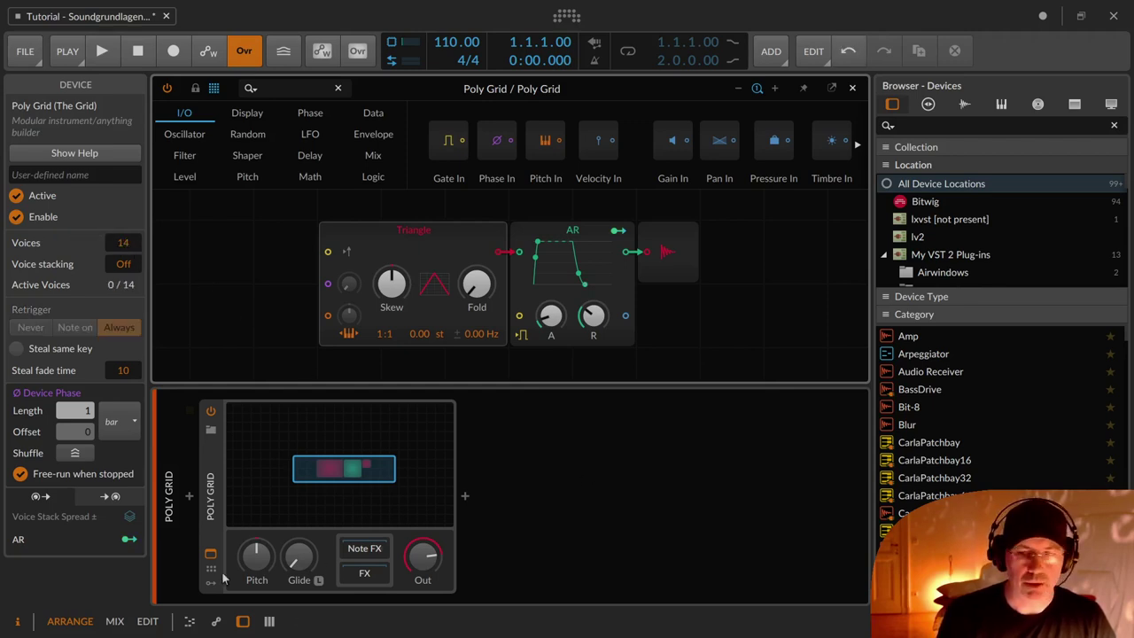
{"action": "left_click", "coordinate": [241, 621]}
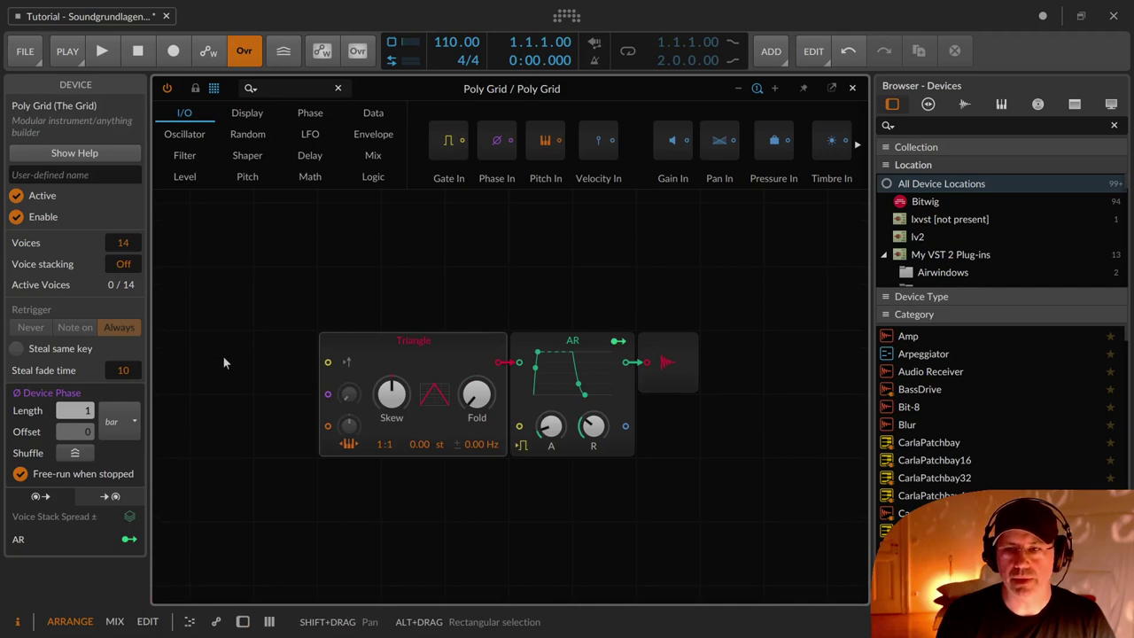
{"action": "left_click", "coordinate": [1010, 621]}
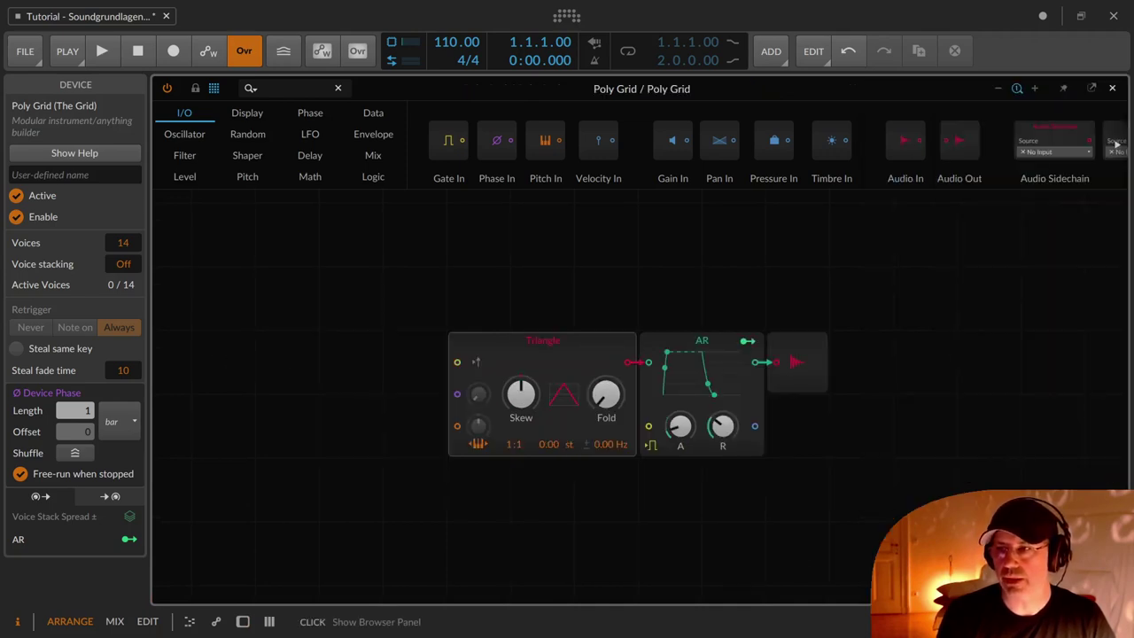
Spread the modules out, leaving gaps between the Triangle oscillator, the AR envelope and the Audio Out module
{"action": "left_click_drag", "start_coordinate": [721, 306], "coordinate": [508, 232]}
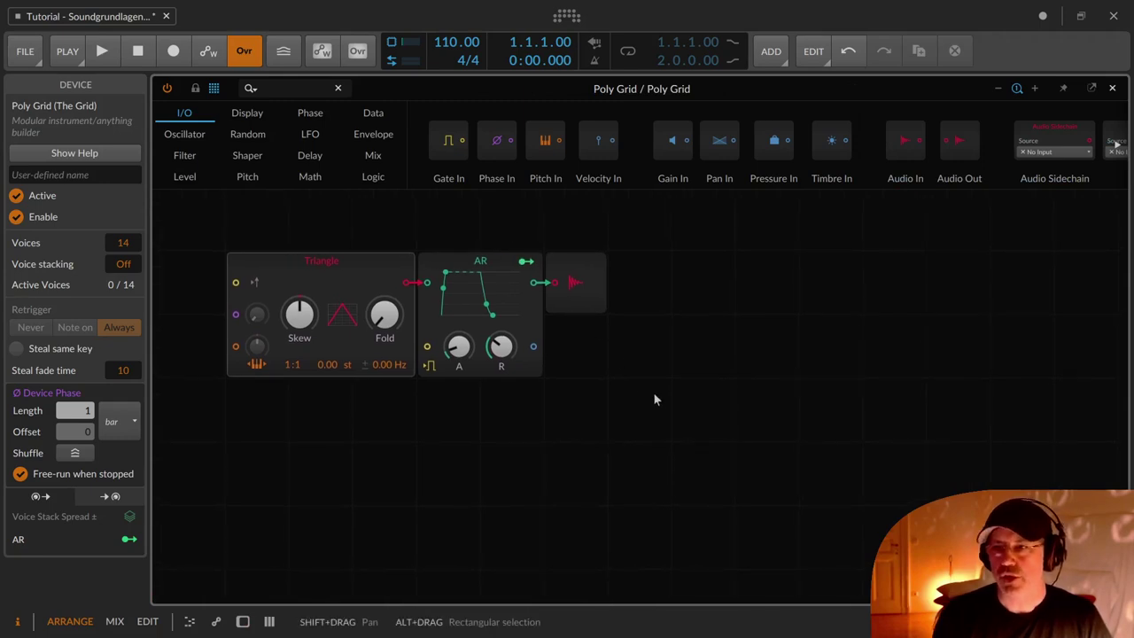
{"action": "left_click_drag", "start_coordinate": [653, 391], "coordinate": [463, 227]}
{"action": "left_click_drag", "start_coordinate": [541, 376], "coordinate": [669, 376]}
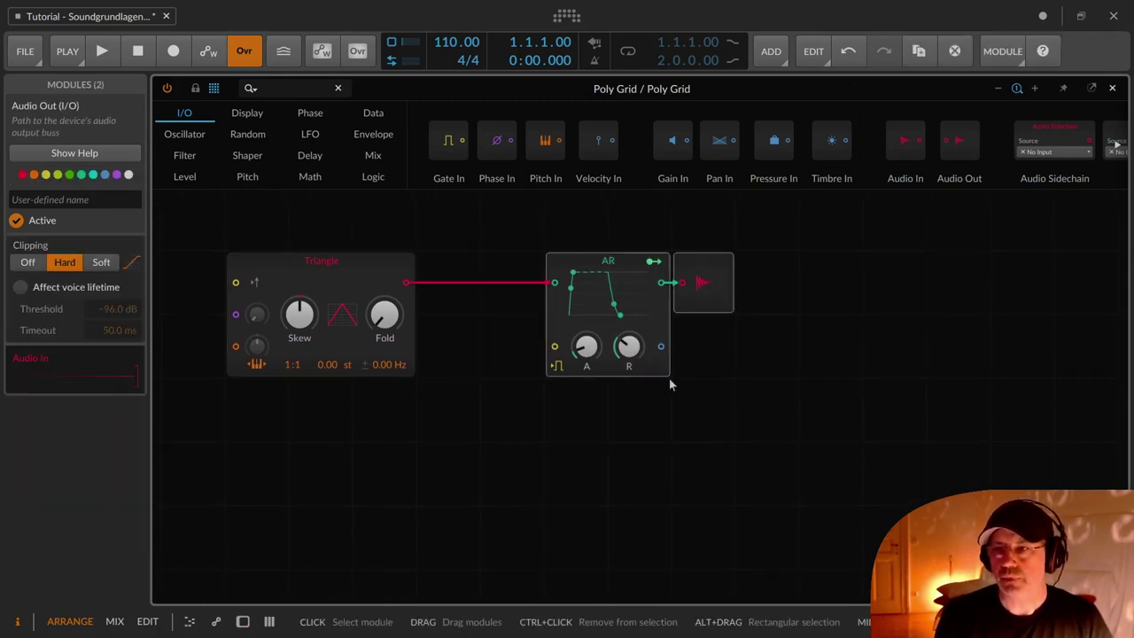
{"action": "left_click", "coordinate": [759, 276]}
{"action": "left_click_drag", "start_coordinate": [709, 293], "coordinate": [837, 293]}
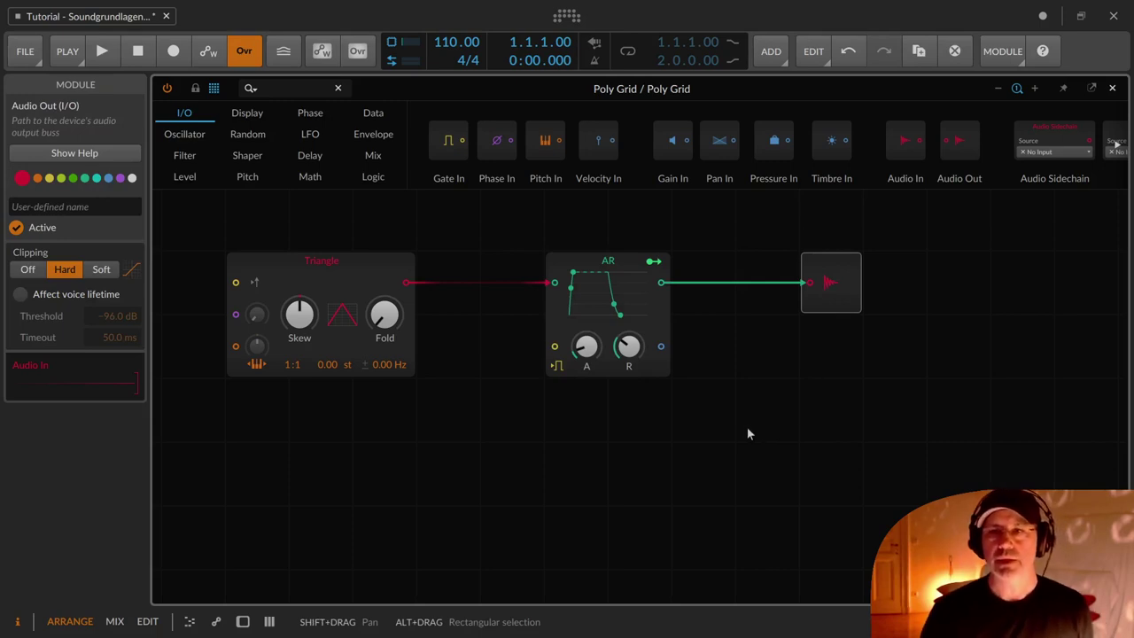
Raise the Triangle oscillator's Fold to +17.60 st and inspect the AR envelope and Audio Out modules
{"action": "left_click", "coordinate": [365, 279]}
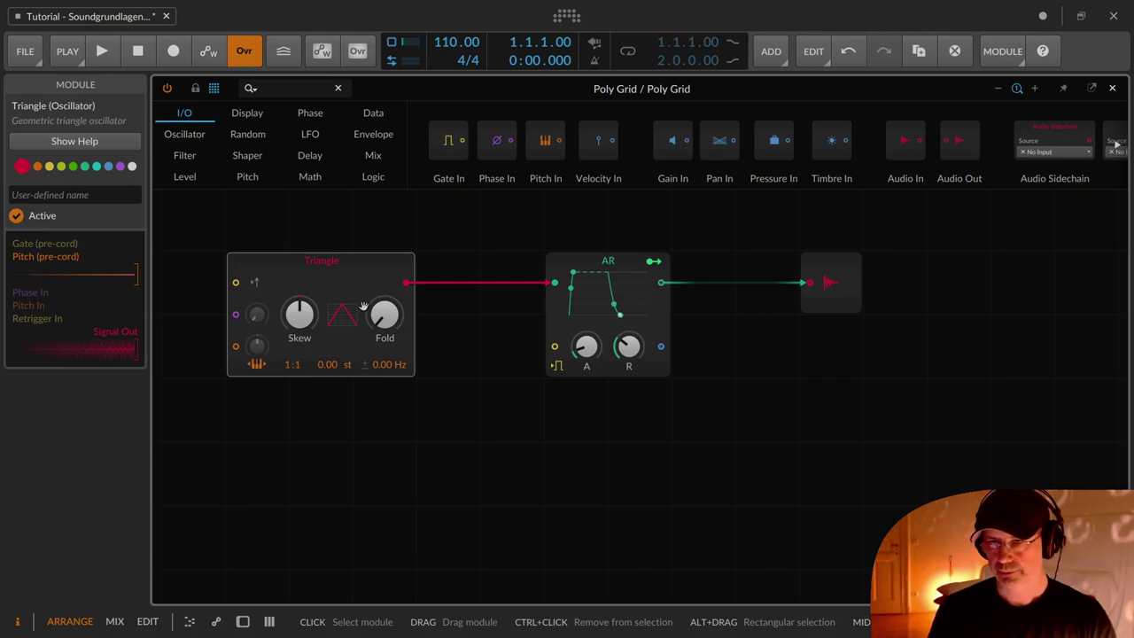
{"action": "mouse_move", "coordinate": [406, 330]}
{"action": "left_mouse_down"}
{"action": "mouse_move", "coordinate": [402, 292]}
{"action": "mouse_move", "coordinate": [396, 328]}
{"action": "left_mouse_up"}
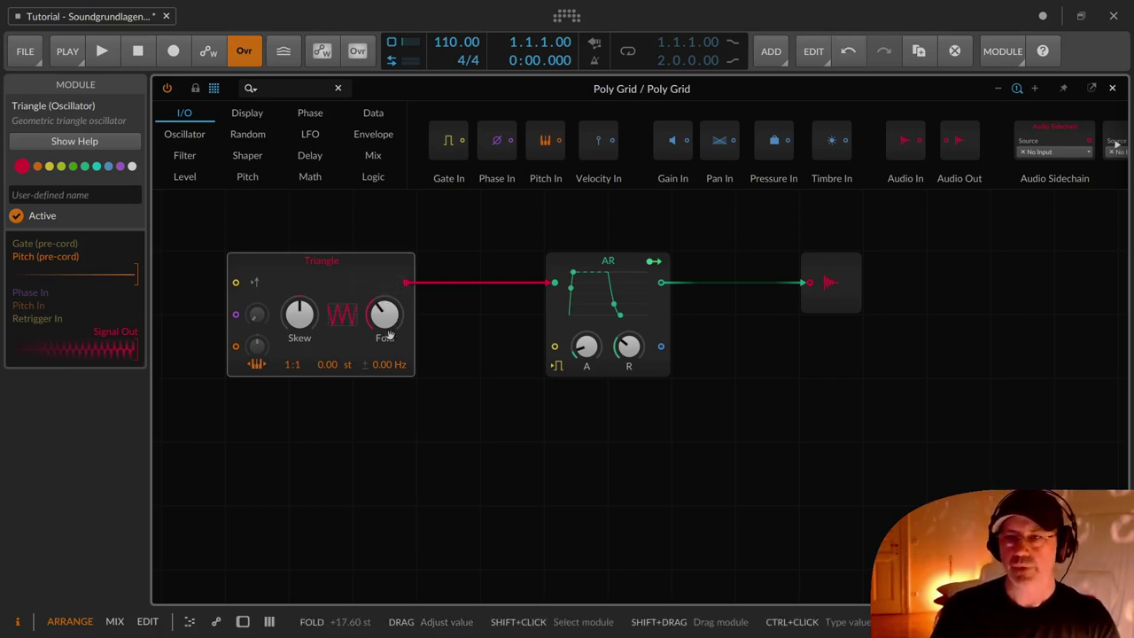
{"action": "left_click", "coordinate": [558, 266]}
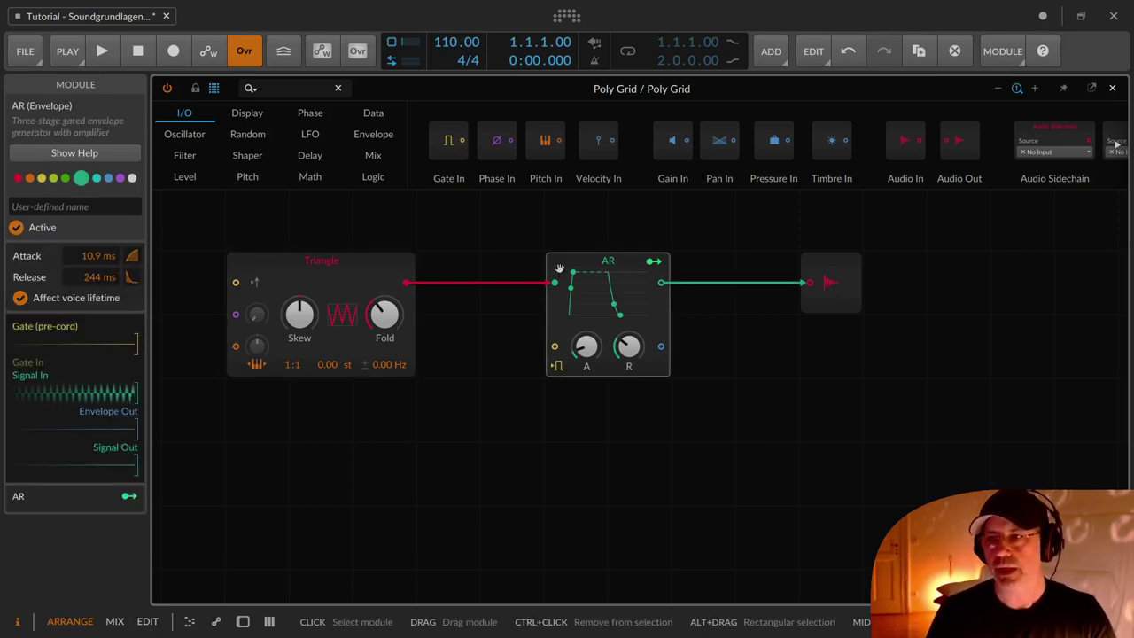
{"action": "left_click", "coordinate": [848, 273]}
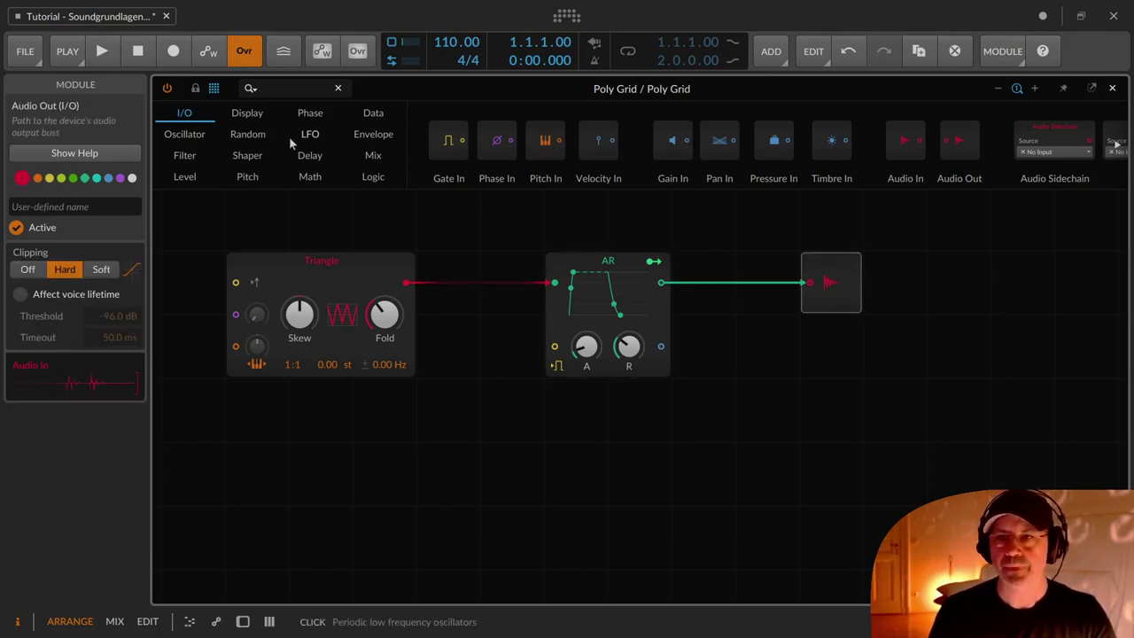
Replace the AR envelope between the Triangle oscillator and Audio Out with an ADSR envelope
{"action": "left_click", "coordinate": [377, 135]}
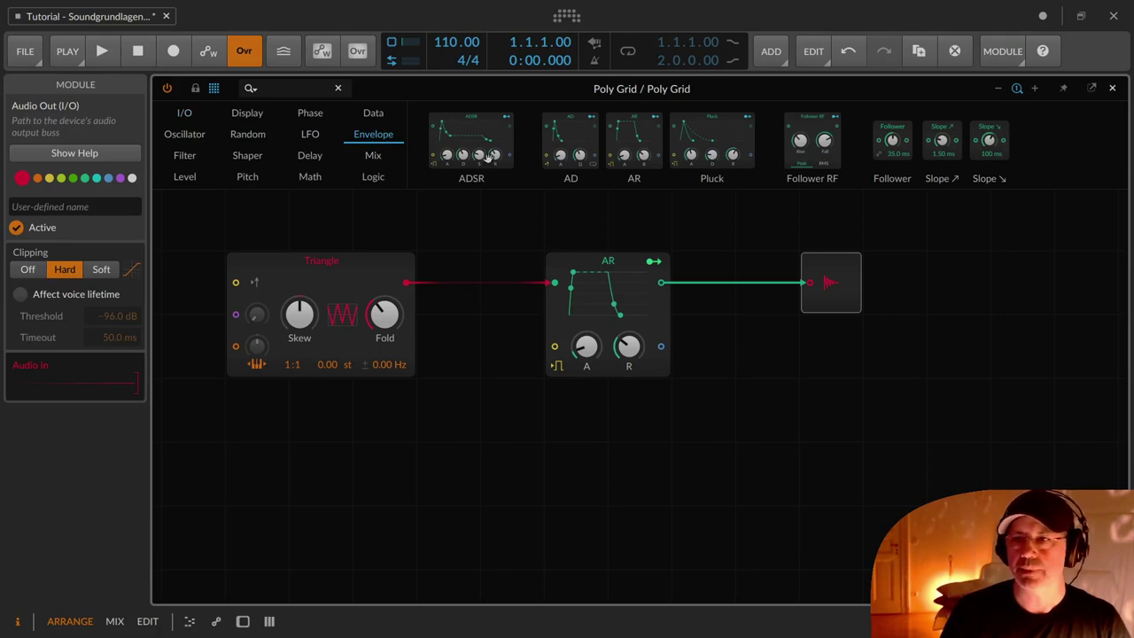
{"action": "left_click_drag", "start_coordinate": [485, 153], "coordinate": [565, 261]}
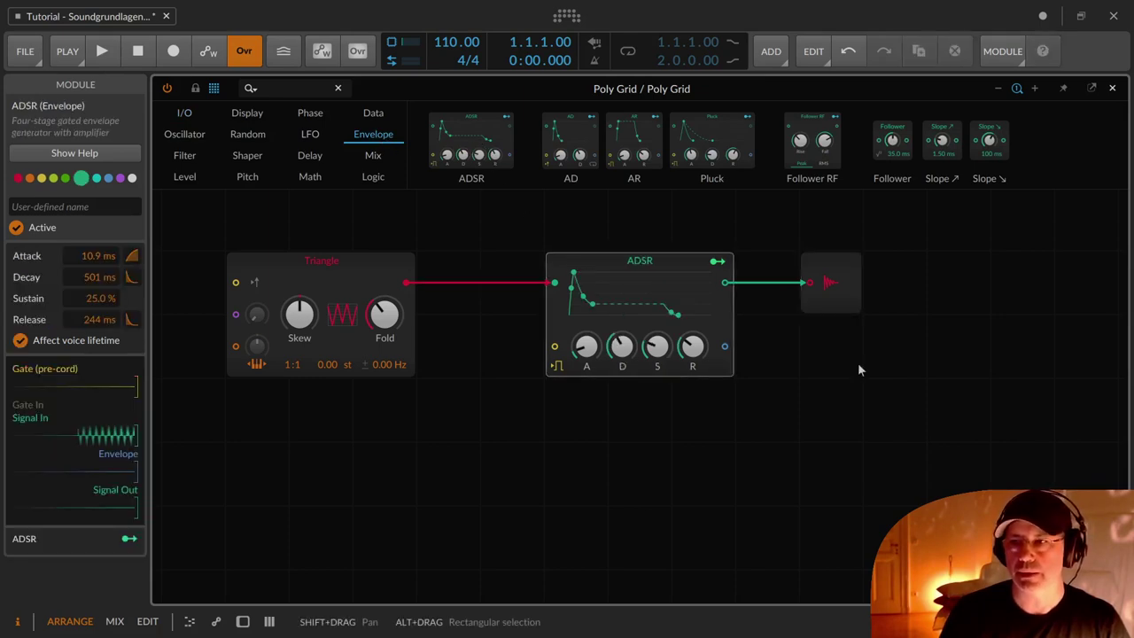
{"action": "left_click", "coordinate": [831, 271]}
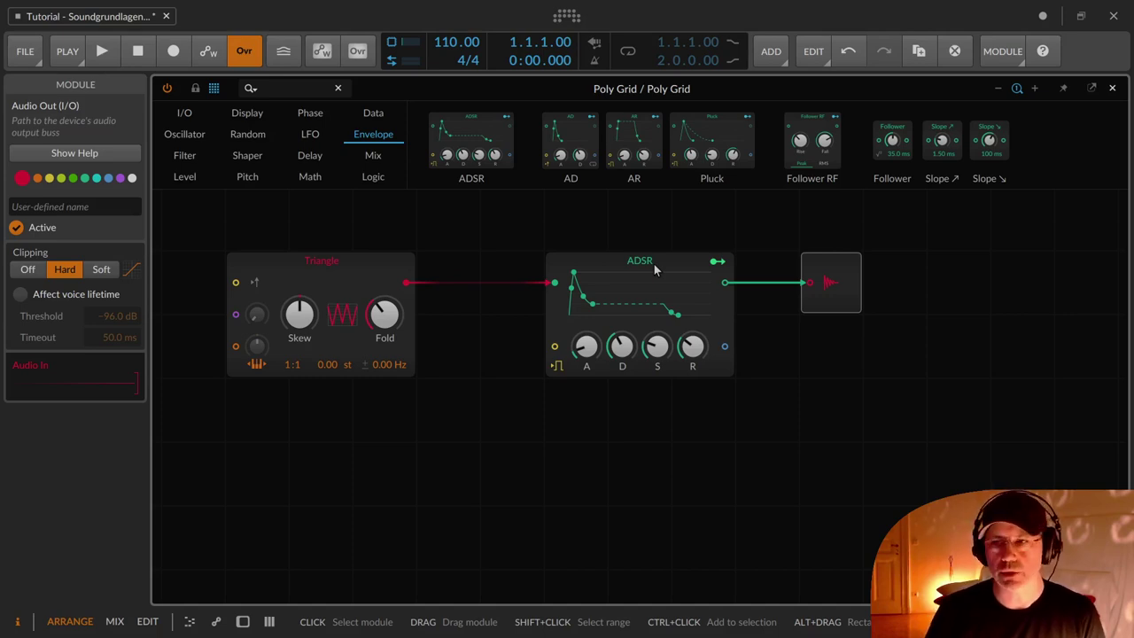
Rename the ADSR envelope module as AEG ADSR
{"action": "left_click", "coordinate": [656, 271]}
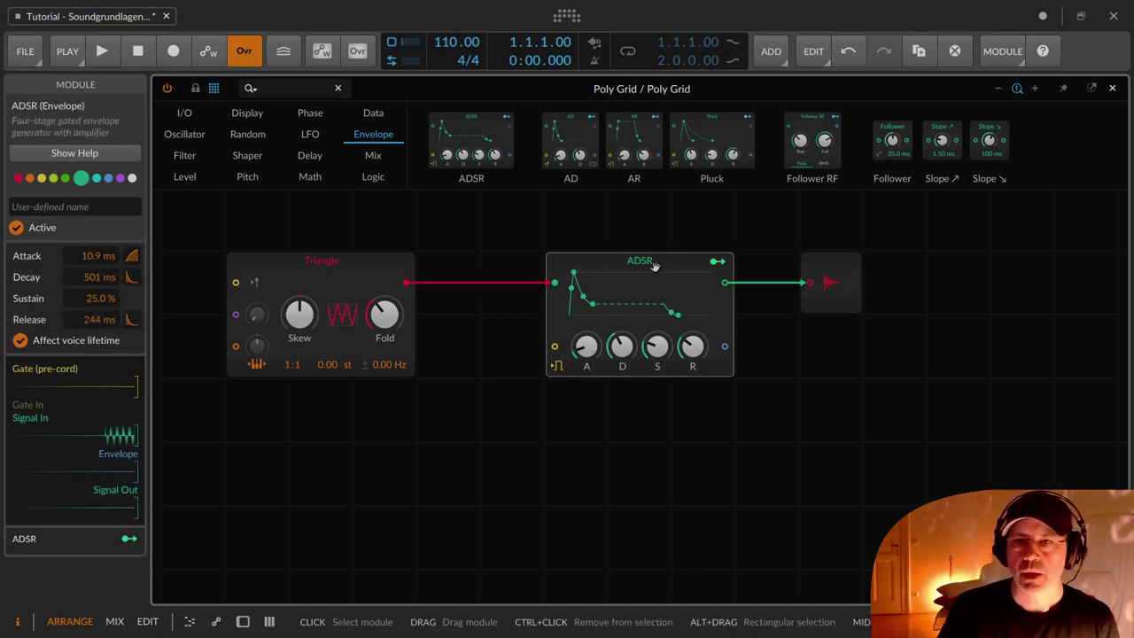
{"action": "left_click", "coordinate": [46, 204]}
{"action": "type", "text": "AEG"}
{"action": "key", "text": "Return"}
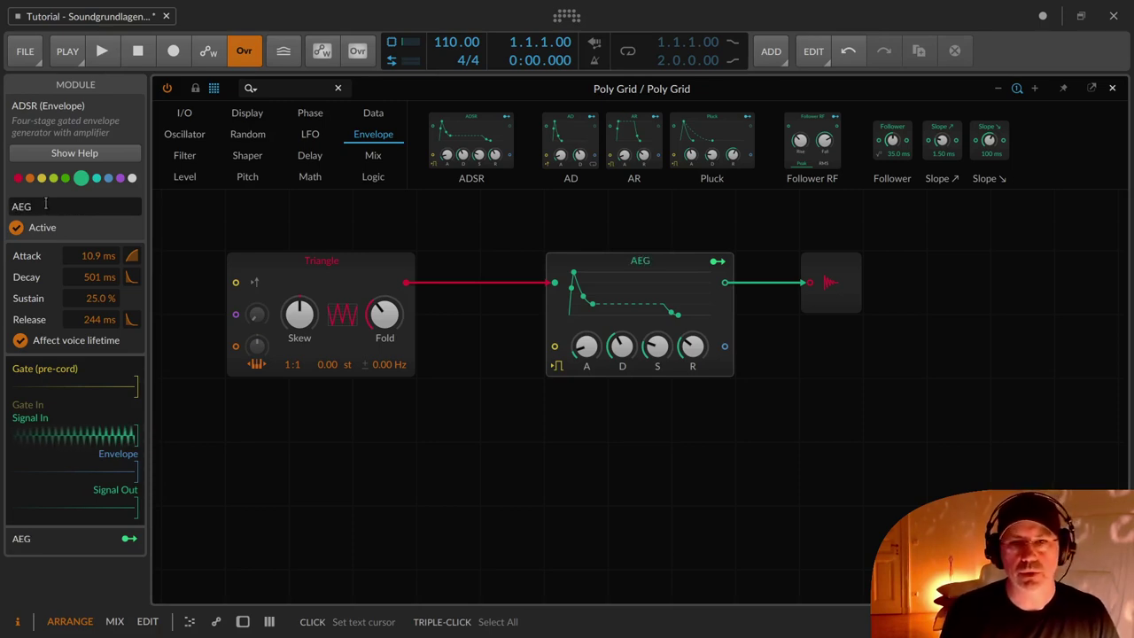
{"action": "left_click", "coordinate": [46, 205]}
{"action": "type", "text": "ADSR"}
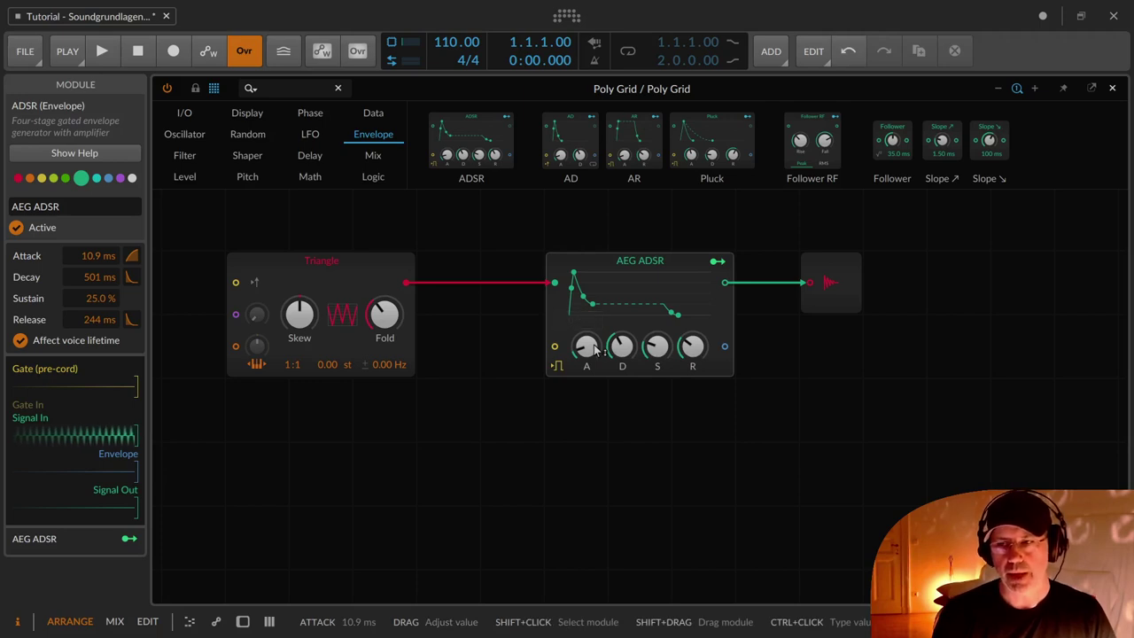
Sweep the AEG ADSR envelope's attack up to 8.00 s and bring it back down to 1.02 s
{"action": "mouse_move", "coordinate": [595, 350]}
{"action": "left_mouse_down"}
{"action": "mouse_move", "coordinate": [595, 305]}
{"action": "mouse_move", "coordinate": [596, 350]}
{"action": "left_mouse_up"}
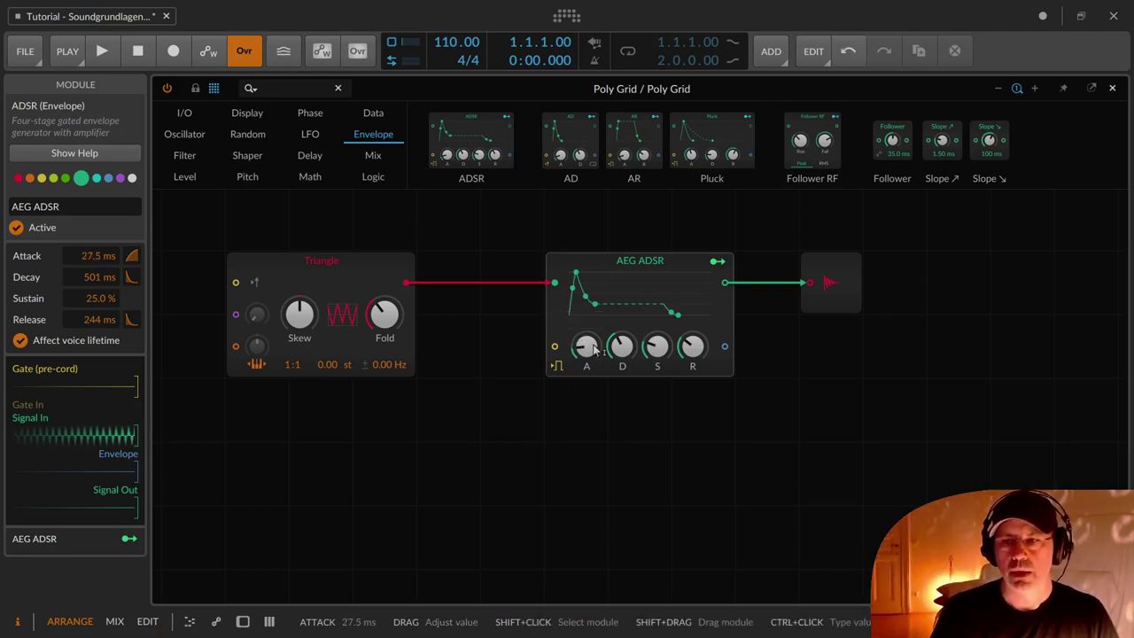
{"action": "left_click_drag", "start_coordinate": [595, 350], "coordinate": [596, 301]}
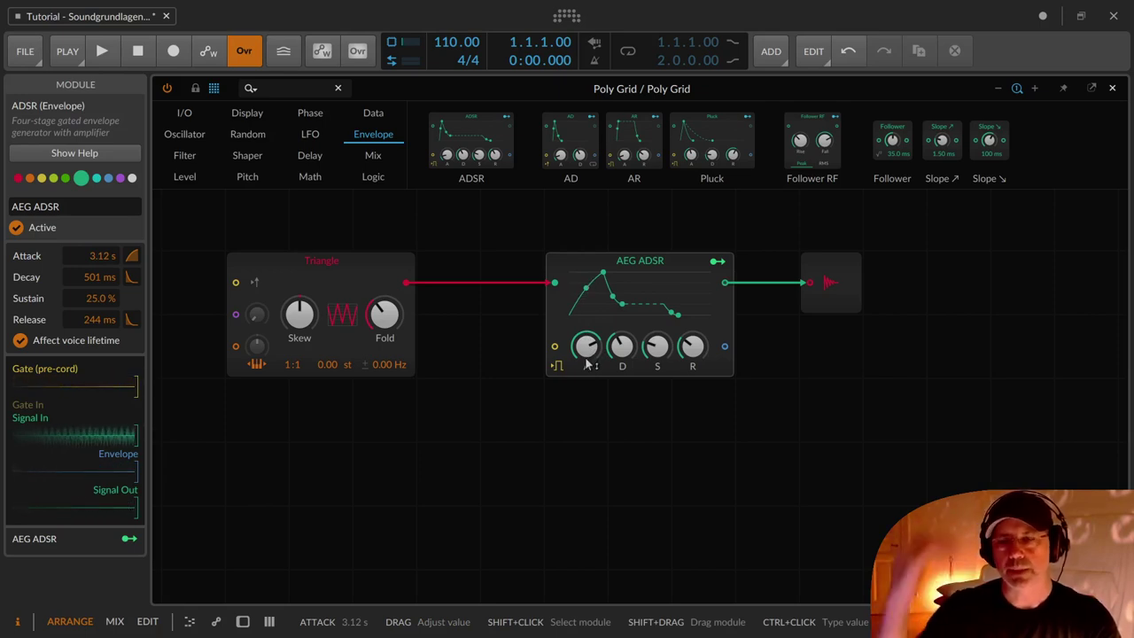
{"action": "mouse_move", "coordinate": [586, 354]}
{"action": "left_mouse_down"}
{"action": "mouse_move", "coordinate": [586, 328]}
{"action": "mouse_move", "coordinate": [586, 345]}
{"action": "left_mouse_up"}
{"action": "left_click", "coordinate": [586, 345]}
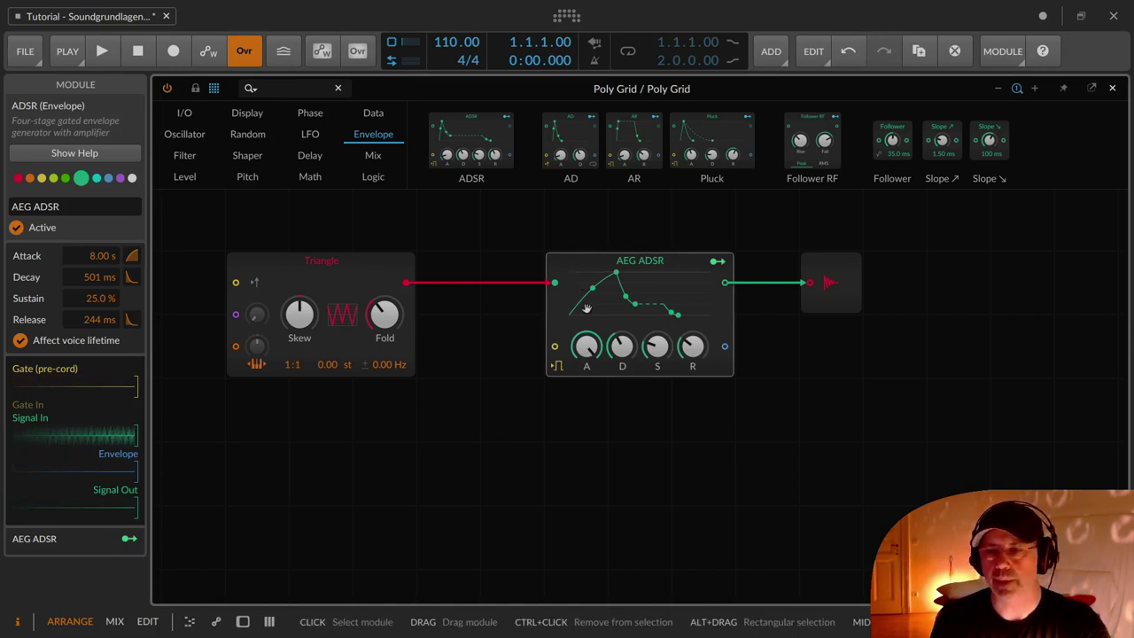
{"action": "left_click_drag", "start_coordinate": [586, 307], "coordinate": [586, 351]}
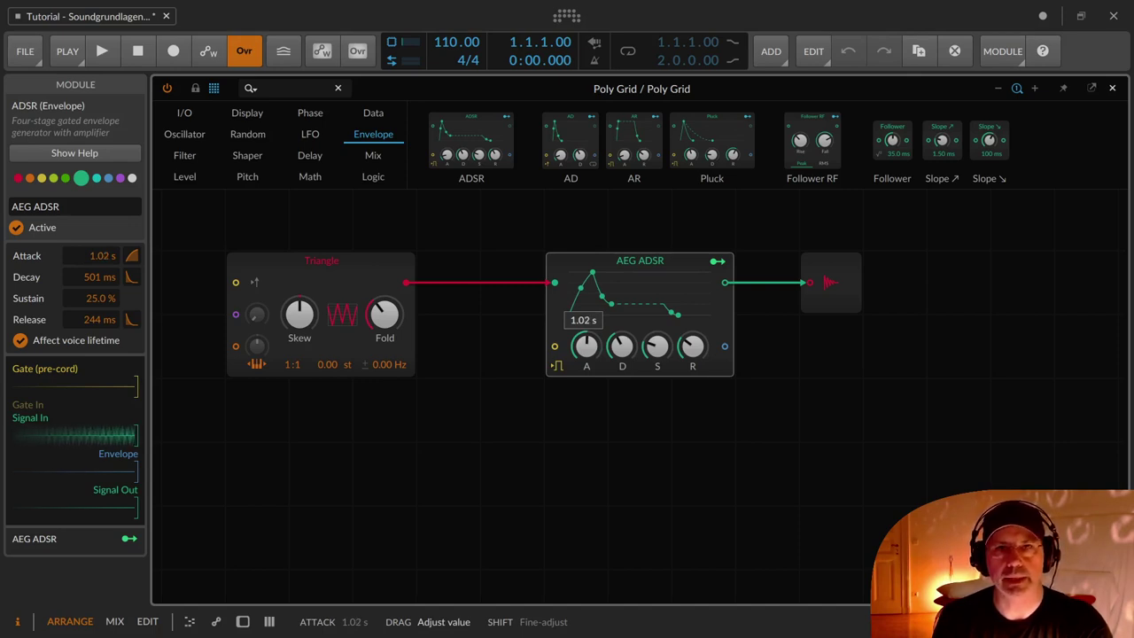
Try several decay times on the AEG ADSR envelope, settling on 1.62 s, and set its sustain to 44.0 %
{"action": "left_click_drag", "start_coordinate": [587, 351], "coordinate": [622, 318]}
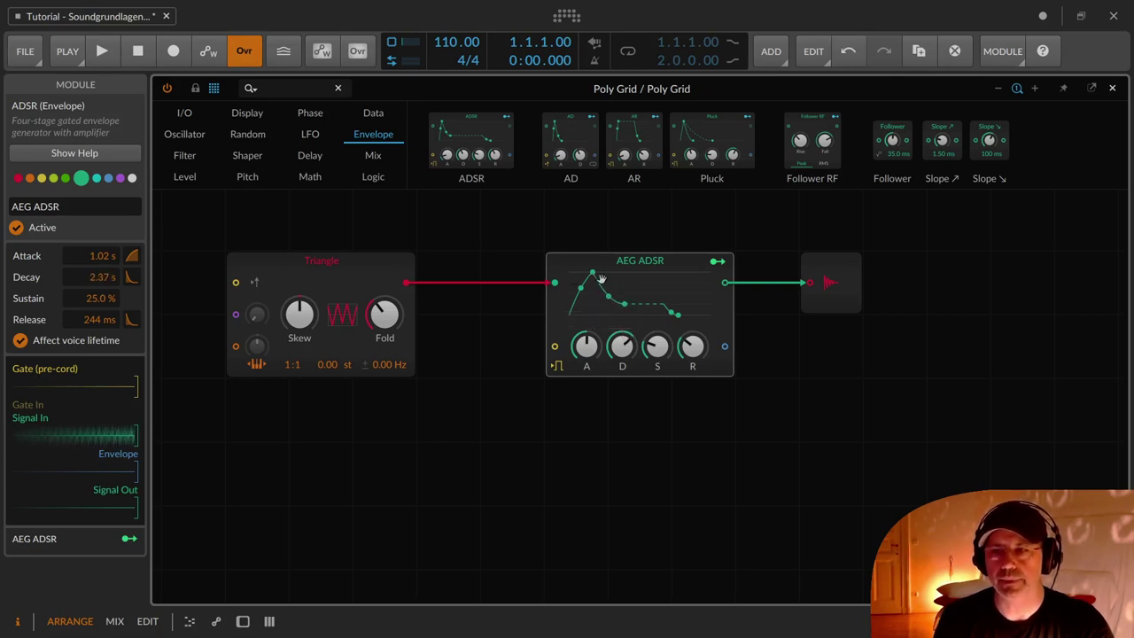
{"action": "left_click_drag", "start_coordinate": [624, 342], "coordinate": [624, 358]}
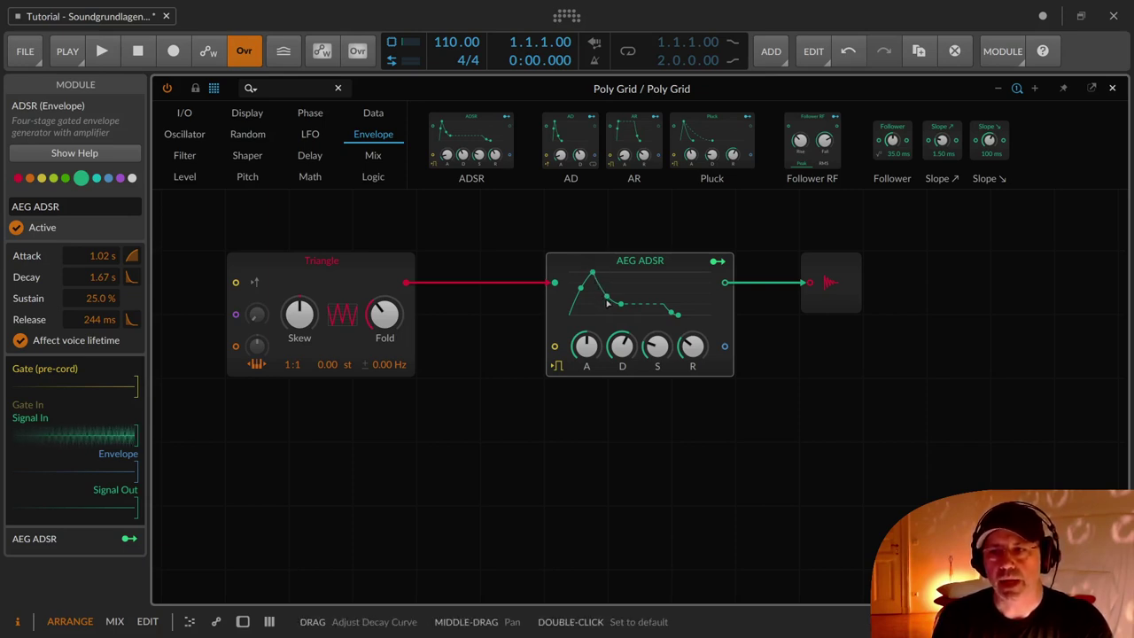
{"action": "left_click_drag", "start_coordinate": [622, 353], "coordinate": [622, 348]}
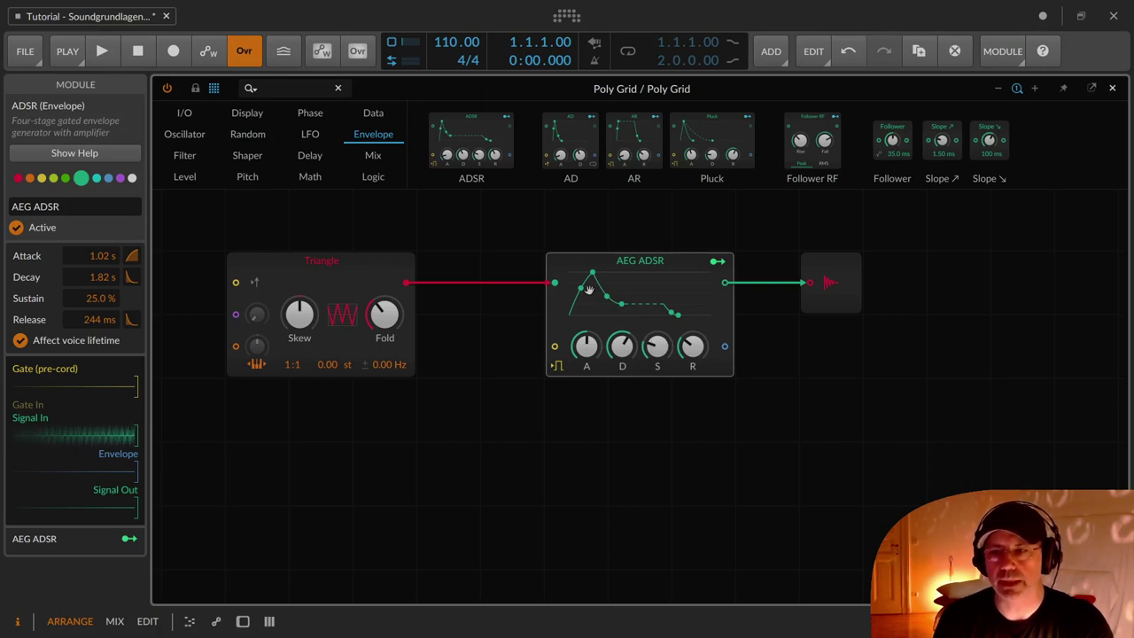
{"action": "mouse_move", "coordinate": [624, 345]}
{"action": "left_mouse_down"}
{"action": "mouse_move", "coordinate": [624, 381]}
{"action": "mouse_move", "coordinate": [623, 347]}
{"action": "mouse_move", "coordinate": [657, 330]}
{"action": "mouse_move", "coordinate": [627, 354]}
{"action": "left_mouse_up"}
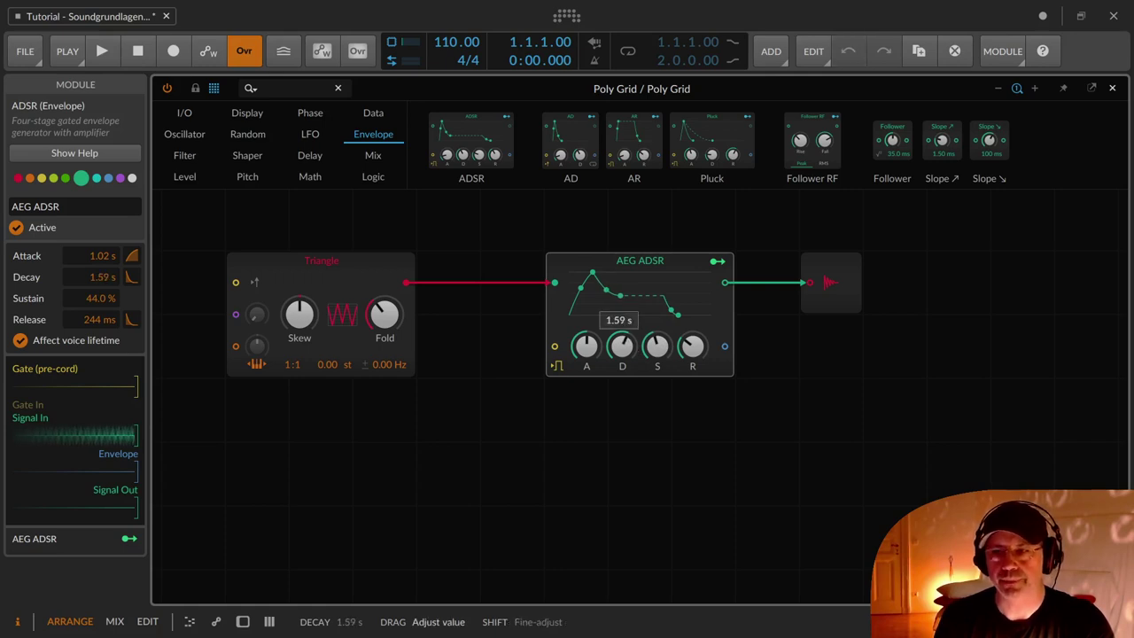
{"action": "left_click_drag", "start_coordinate": [622, 346], "coordinate": [658, 348]}
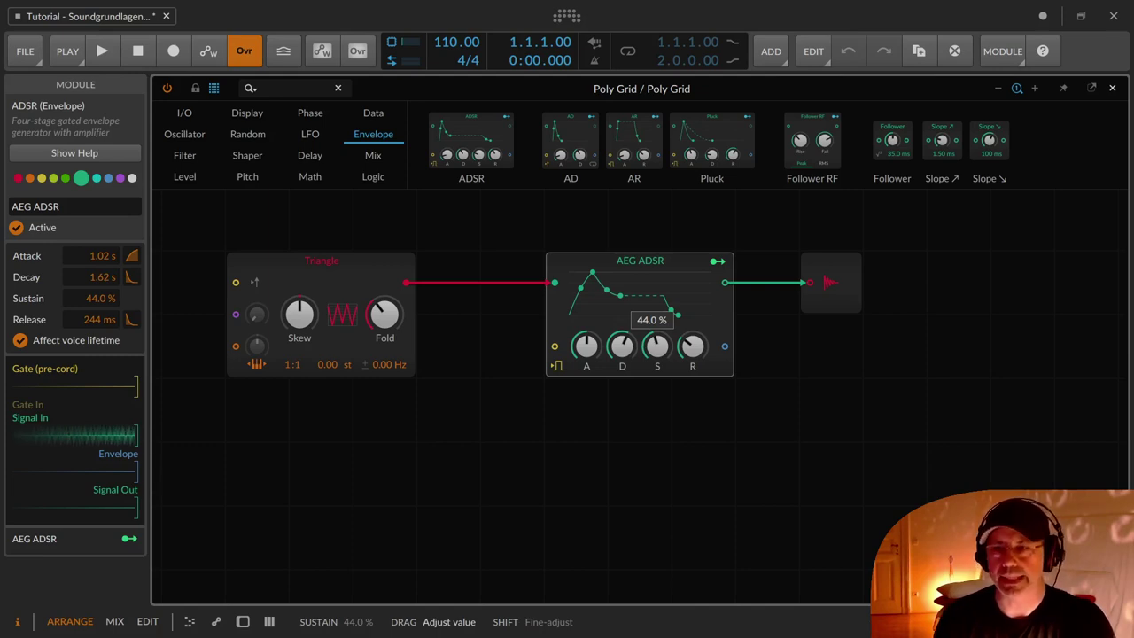
Adjust the AEG ADSR envelope to a 651 ms attack, 39.7 % sustain and 2.73 s release
{"action": "left_click_drag", "start_coordinate": [656, 347], "coordinate": [696, 315]}
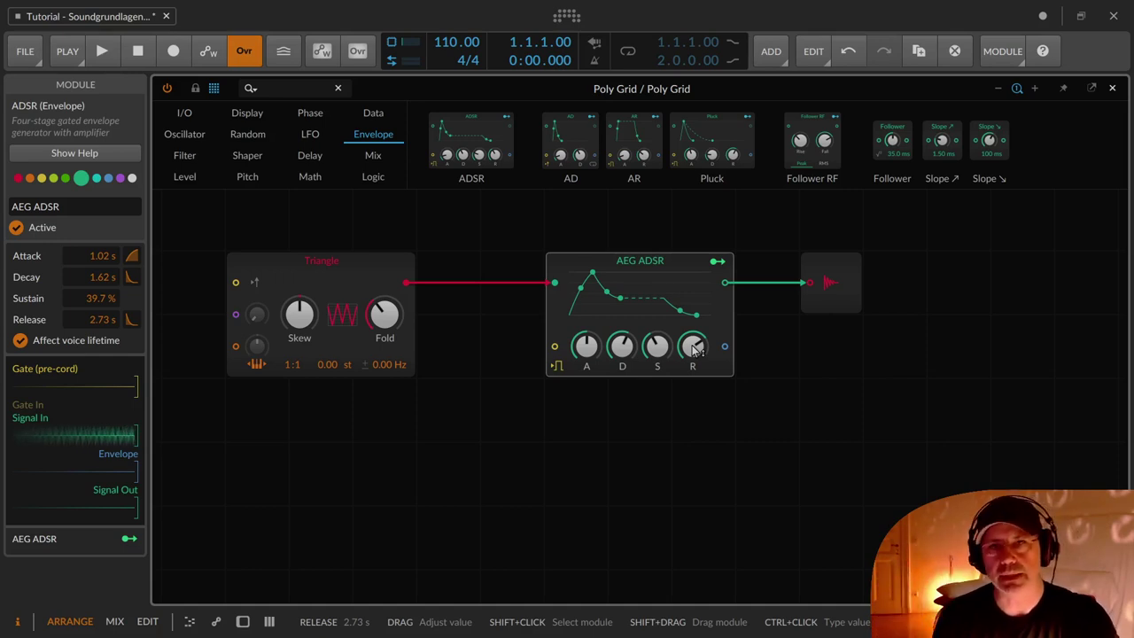
{"action": "mouse_move", "coordinate": [586, 346]}
{"action": "left_mouse_down"}
{"action": "mouse_move", "coordinate": [586, 372]}
{"action": "mouse_move", "coordinate": [582, 350]}
{"action": "left_mouse_up"}
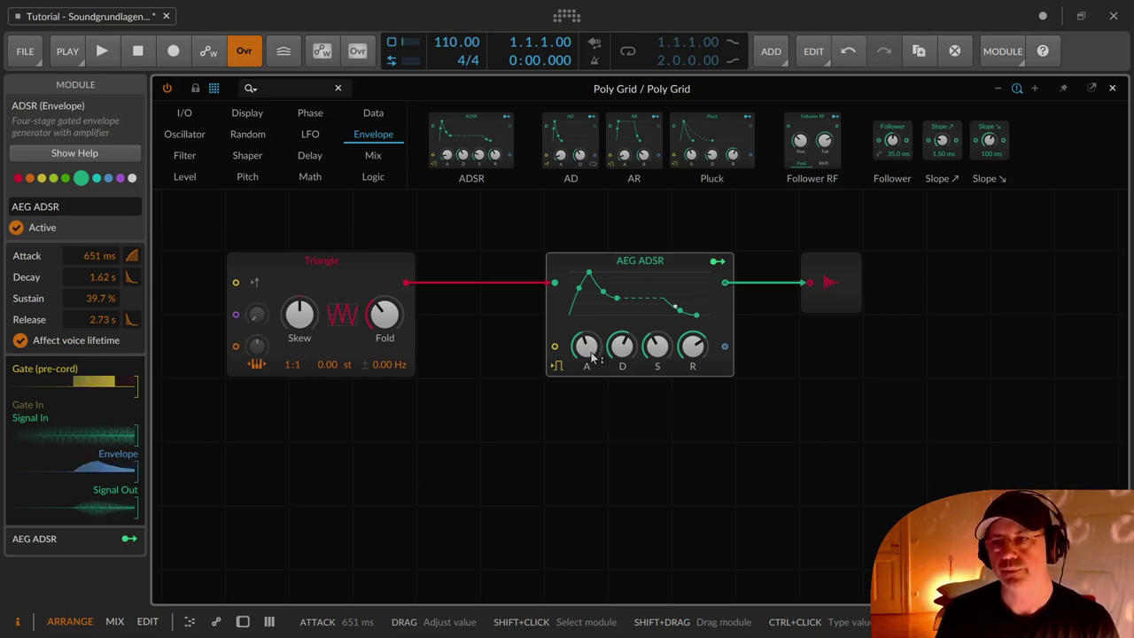
{"action": "left_click_drag", "start_coordinate": [655, 349], "coordinate": [655, 349]}
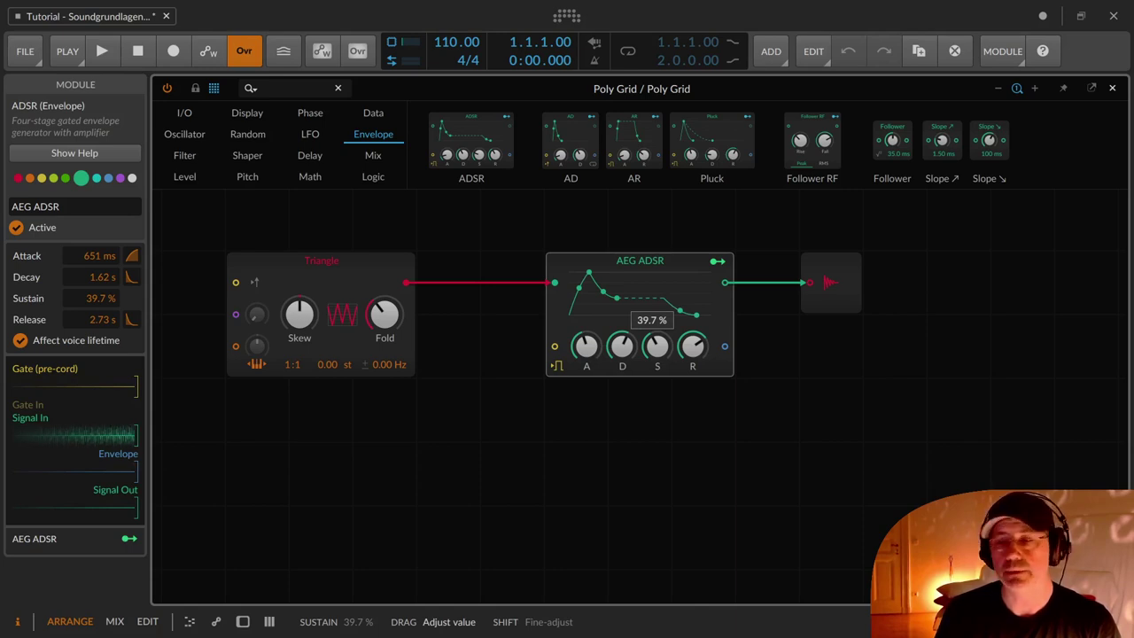
{"action": "left_click_drag", "start_coordinate": [656, 349], "coordinate": [655, 349]}
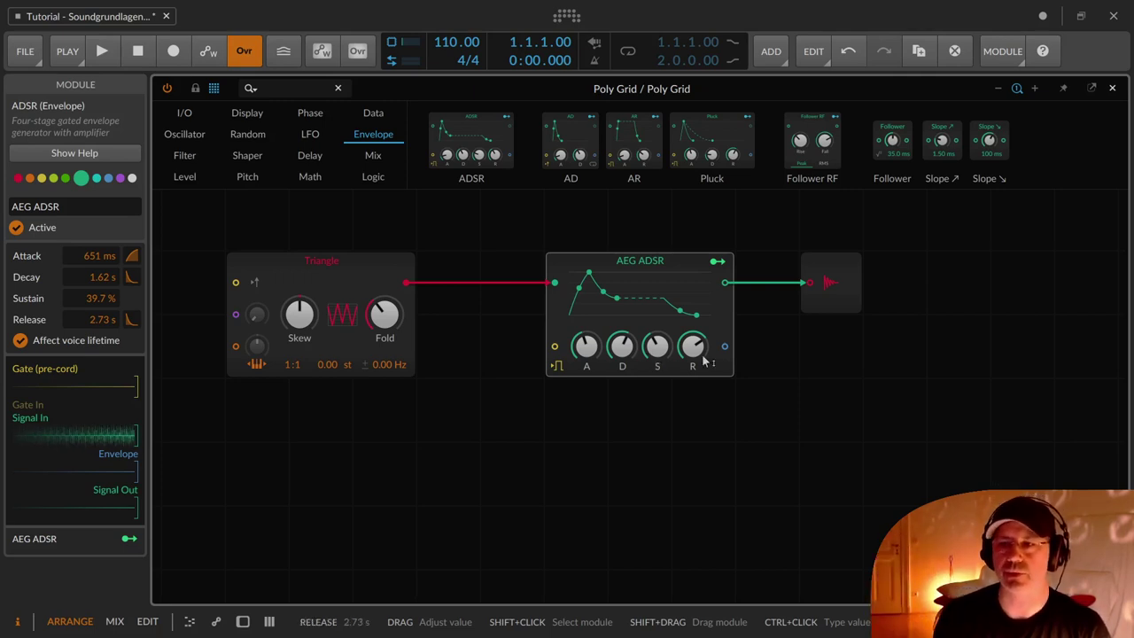
Shorten the AEG ADSR envelope's release to 809 ms and lengthen its attack to 2.99 s
{"action": "left_click_drag", "start_coordinate": [695, 348], "coordinate": [695, 385]}
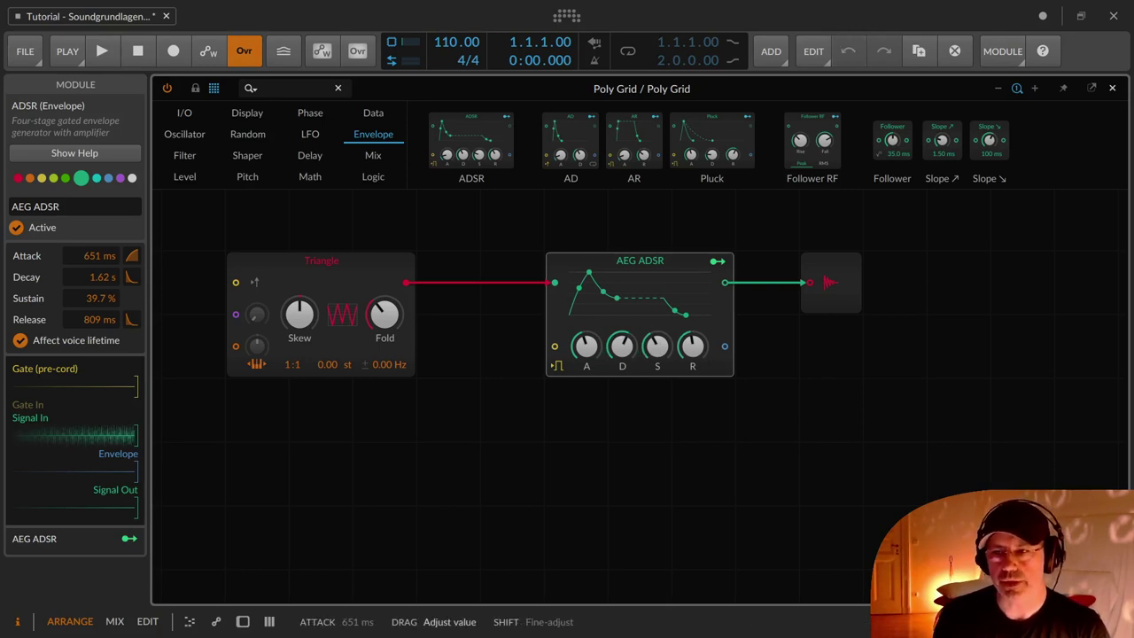
{"action": "left_click_drag", "start_coordinate": [586, 345], "coordinate": [587, 306]}
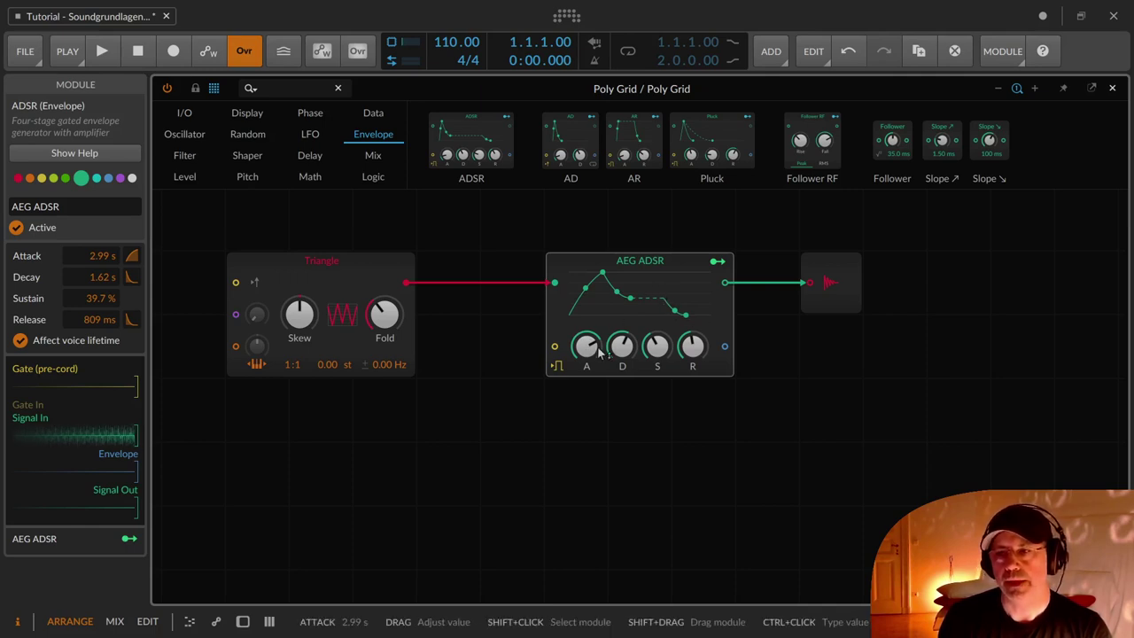
Set the AEG ADSR envelope to a 4.25 s attack, 80.0 % sustain and 4.40 s release
{"action": "left_click_drag", "start_coordinate": [598, 352], "coordinate": [599, 347]}
{"action": "left_click_drag", "start_coordinate": [693, 350], "coordinate": [697, 354]}
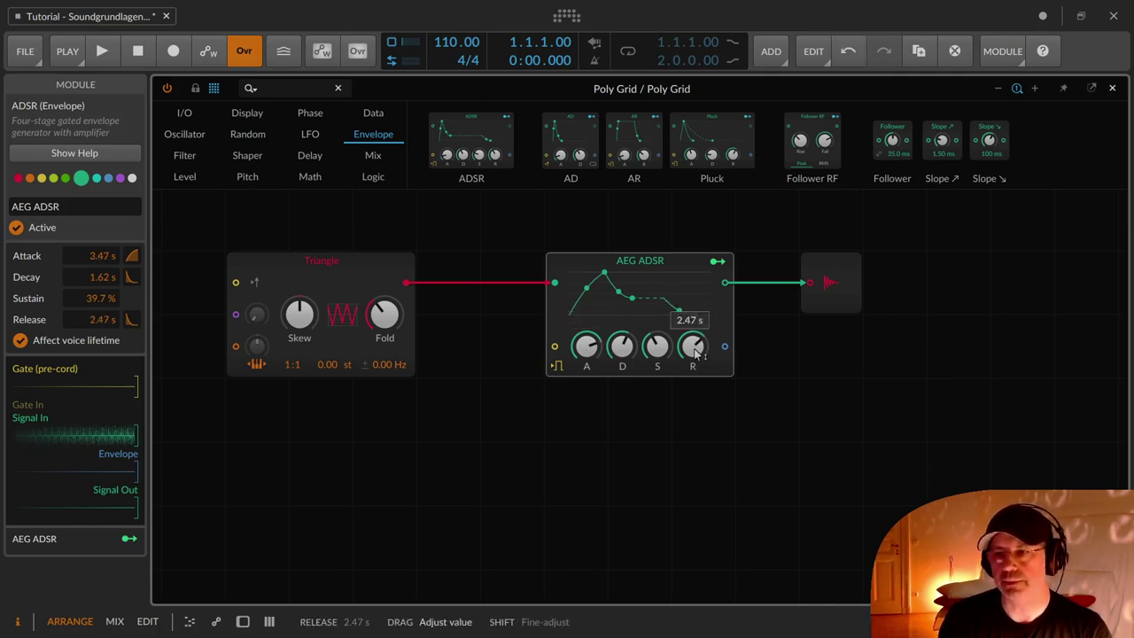
{"action": "left_click_drag", "start_coordinate": [592, 350], "coordinate": [592, 345]}
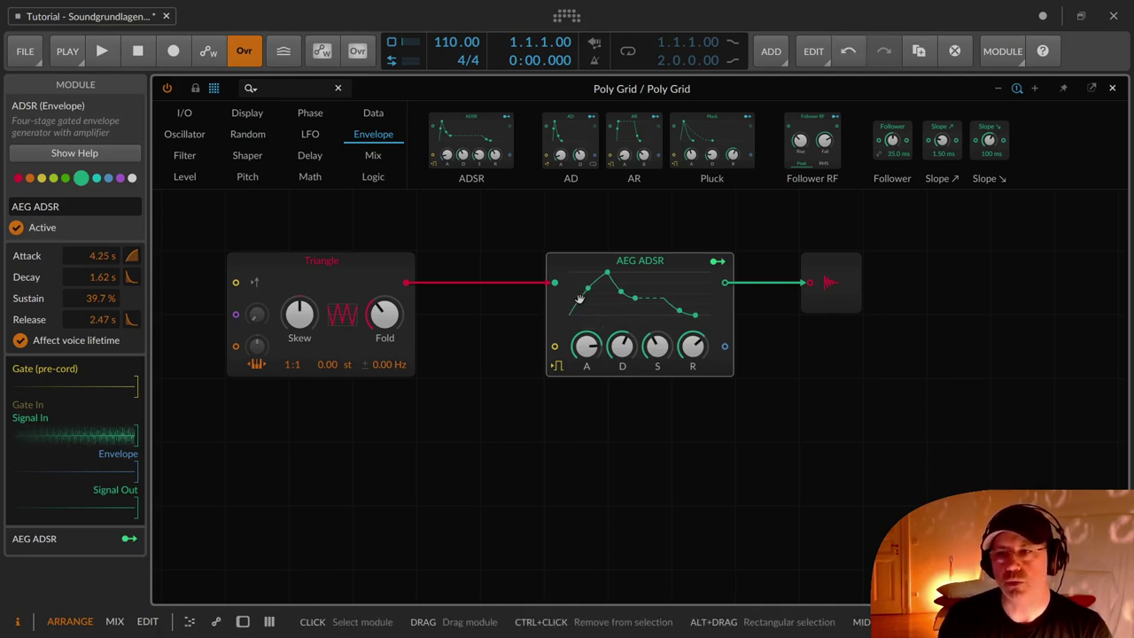
{"action": "left_click_drag", "start_coordinate": [657, 347], "coordinate": [657, 318]}
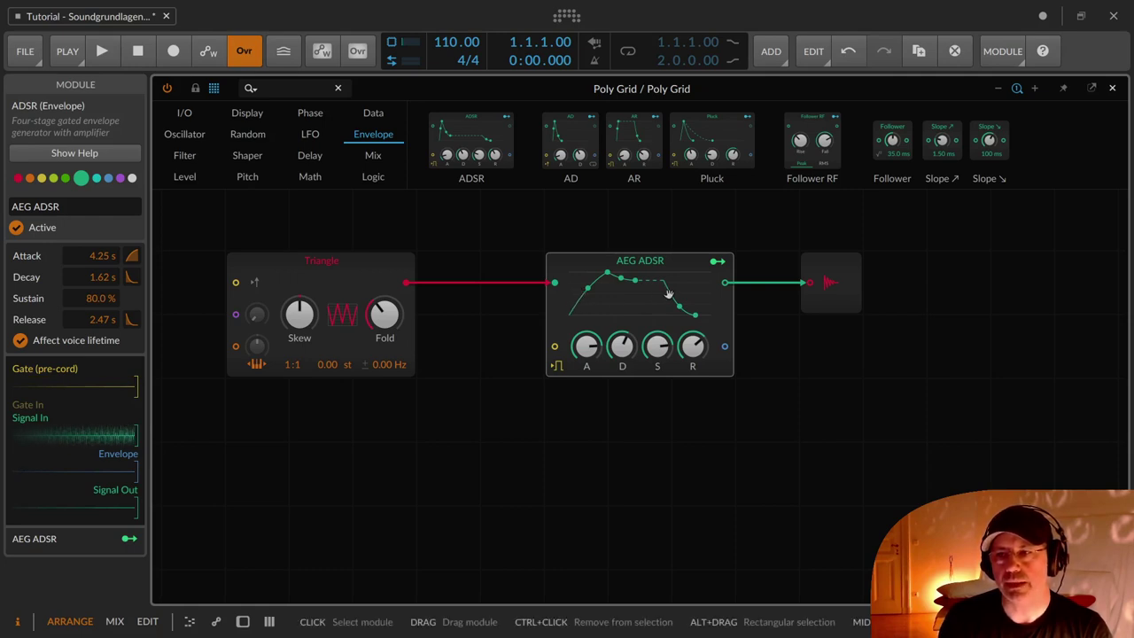
{"action": "scroll", "coordinate": [705, 366], "scroll_direction": "up", "scroll_amount": 5}
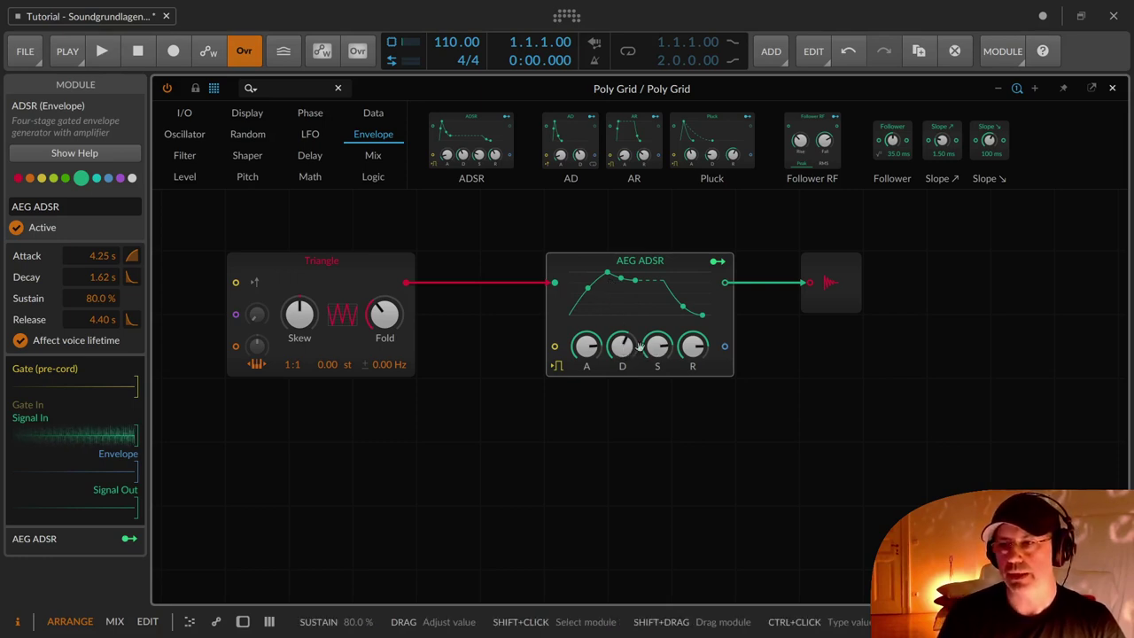
Reshape the AEG ADSR envelope's attack curve and set its attack to 1.88 s, decay to 1.19 s and sustain to 43.0 %
{"action": "left_click_drag", "start_coordinate": [622, 345], "coordinate": [657, 390]}
{"action": "left_click_drag", "start_coordinate": [607, 273], "coordinate": [579, 296]}
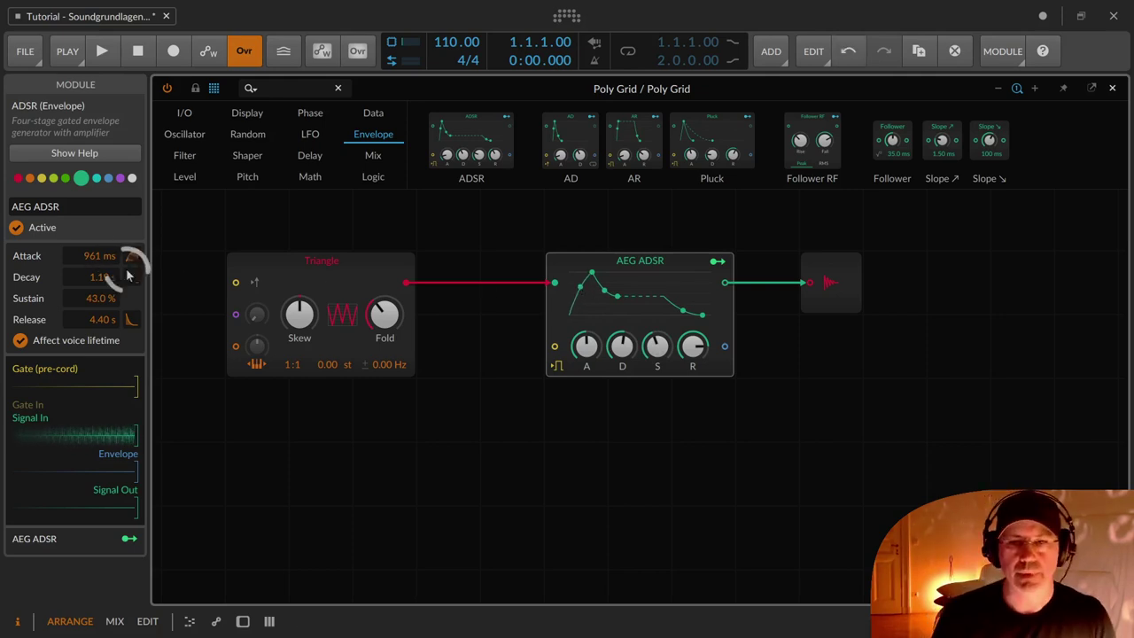
{"action": "mouse_move", "coordinate": [133, 263]}
{"action": "left_mouse_down"}
{"action": "mouse_move", "coordinate": [133, 345]}
{"action": "mouse_move", "coordinate": [133, 259]}
{"action": "left_mouse_up"}
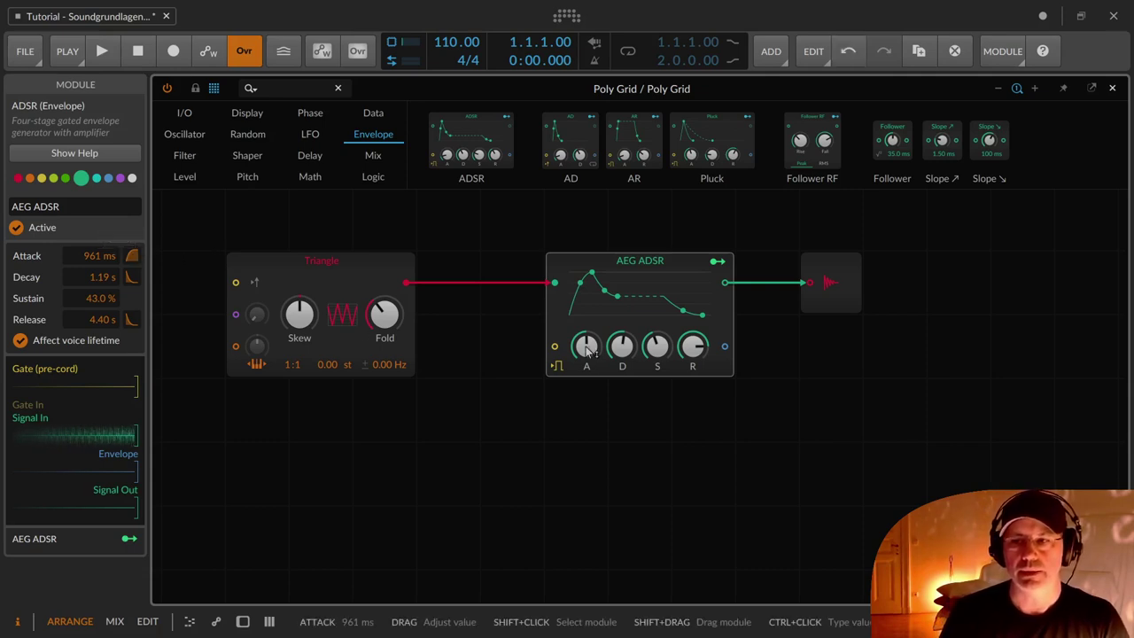
{"action": "mouse_move", "coordinate": [585, 346]}
{"action": "left_mouse_down"}
{"action": "mouse_move", "coordinate": [585, 330]}
{"action": "mouse_move", "coordinate": [586, 346]}
{"action": "left_mouse_up"}
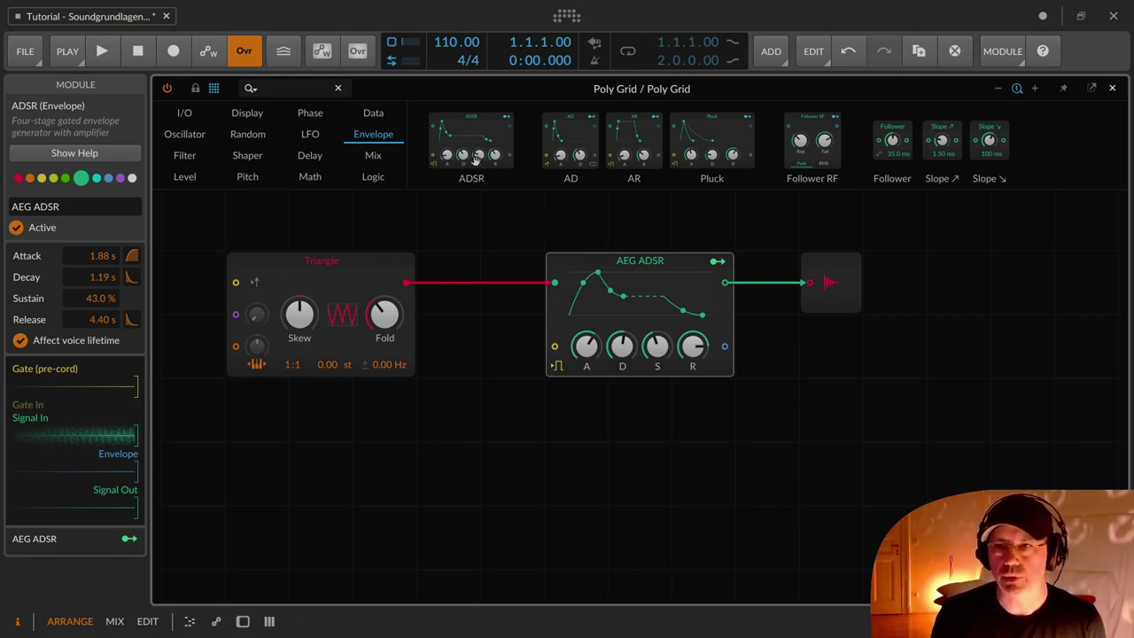
Add a second ADSR module below the AEG ADSR and name it FEG ADSR
{"action": "left_click_drag", "start_coordinate": [471, 141], "coordinate": [581, 486]}
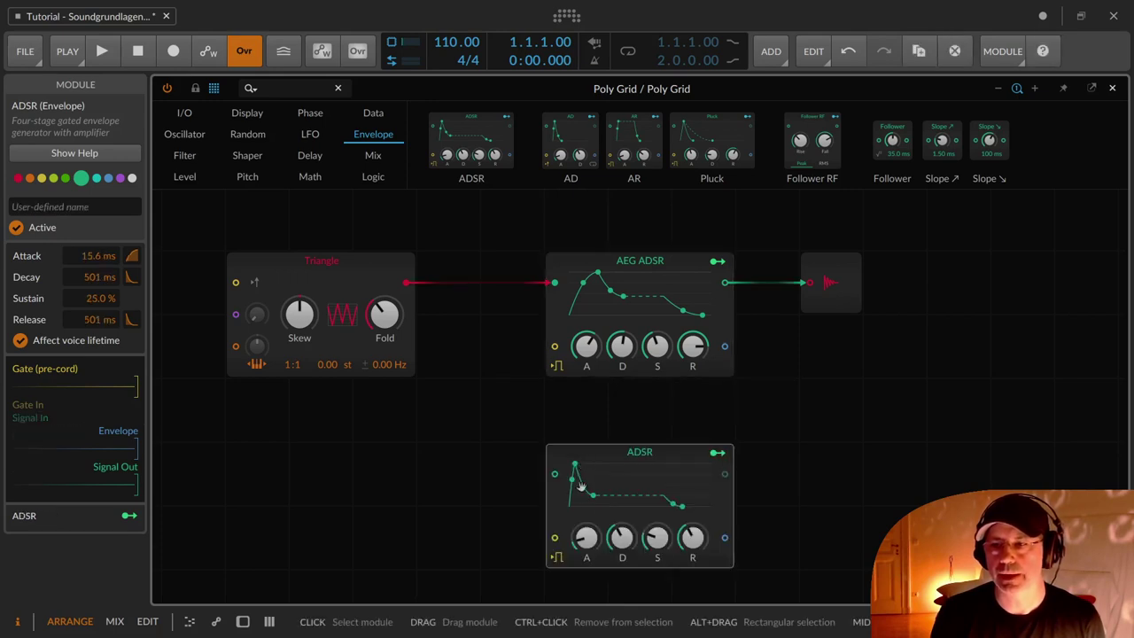
{"action": "left_click", "coordinate": [14, 206]}
{"action": "type", "text": "FEG"}
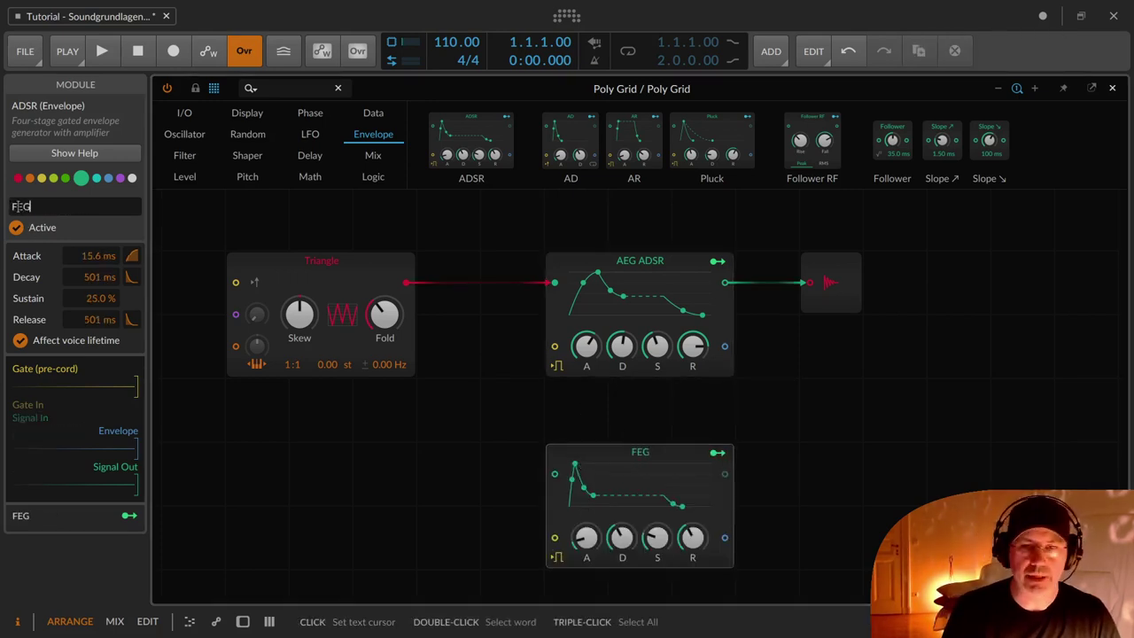
{"action": "type", "text": " ADSR"}
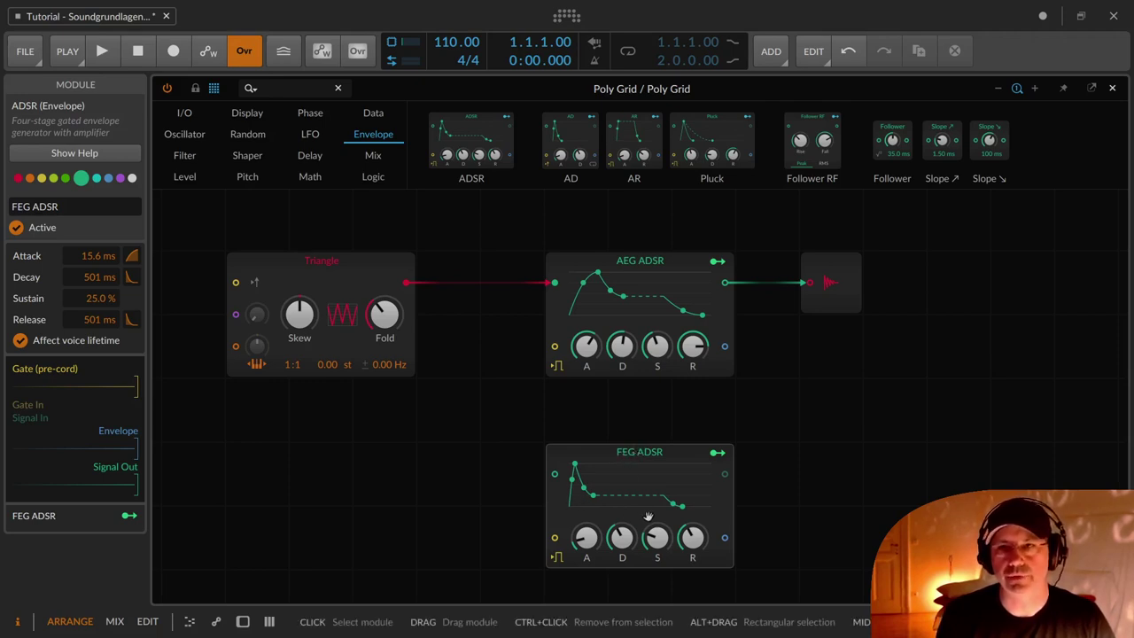
Add a Low-pass LD filter and wire the AEG ADSR's signal output and the FEG ADSR's envelope output into its signal and cutoff inputs
{"action": "left_click", "coordinate": [196, 157]}
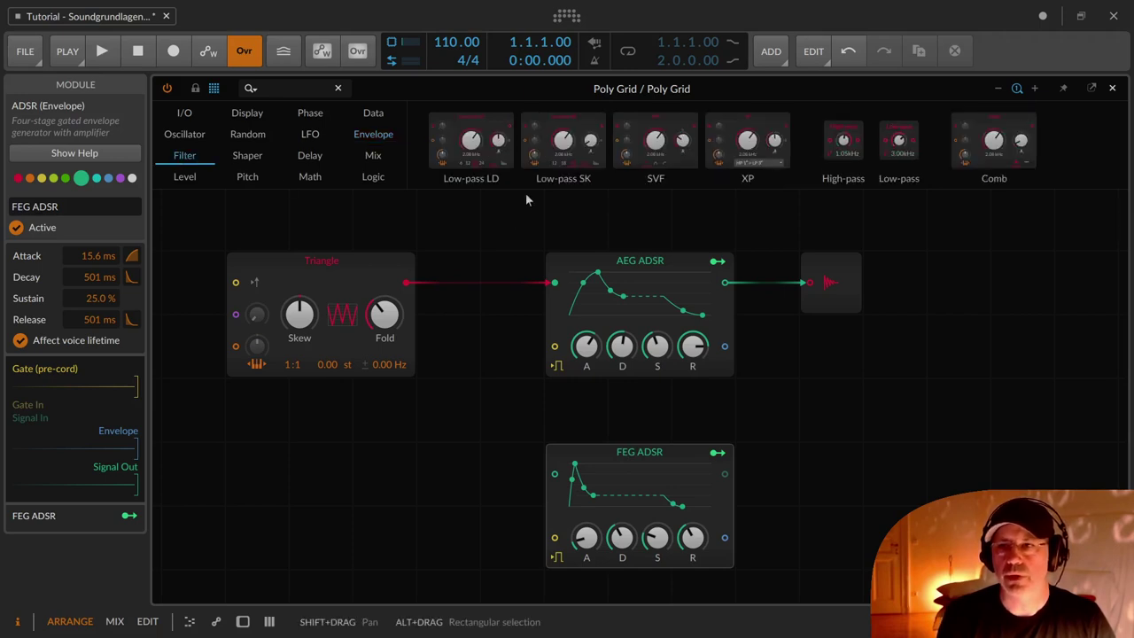
{"action": "left_click_drag", "start_coordinate": [483, 124], "coordinate": [839, 418]}
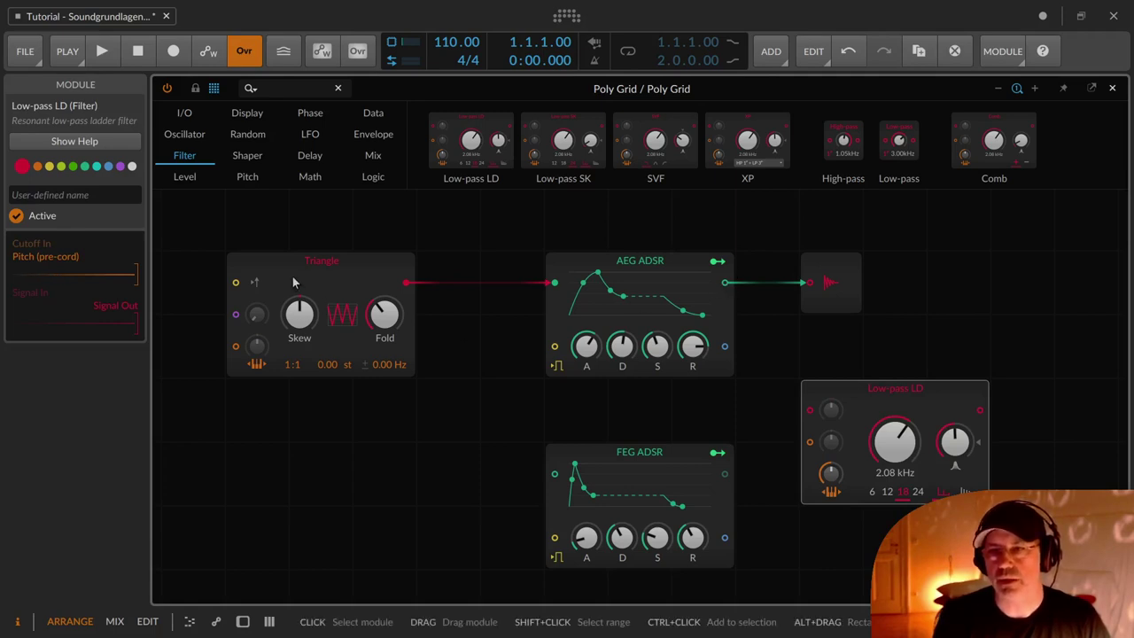
{"action": "left_click_drag", "start_coordinate": [486, 297], "coordinate": [406, 283]}
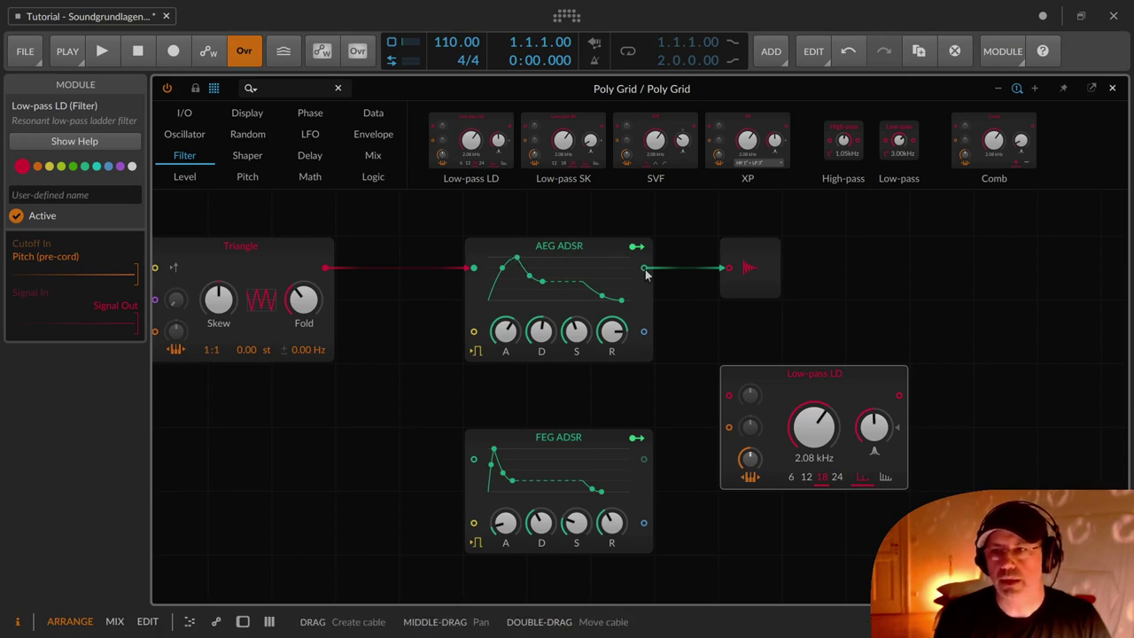
{"action": "left_click_drag", "start_coordinate": [647, 275], "coordinate": [738, 404]}
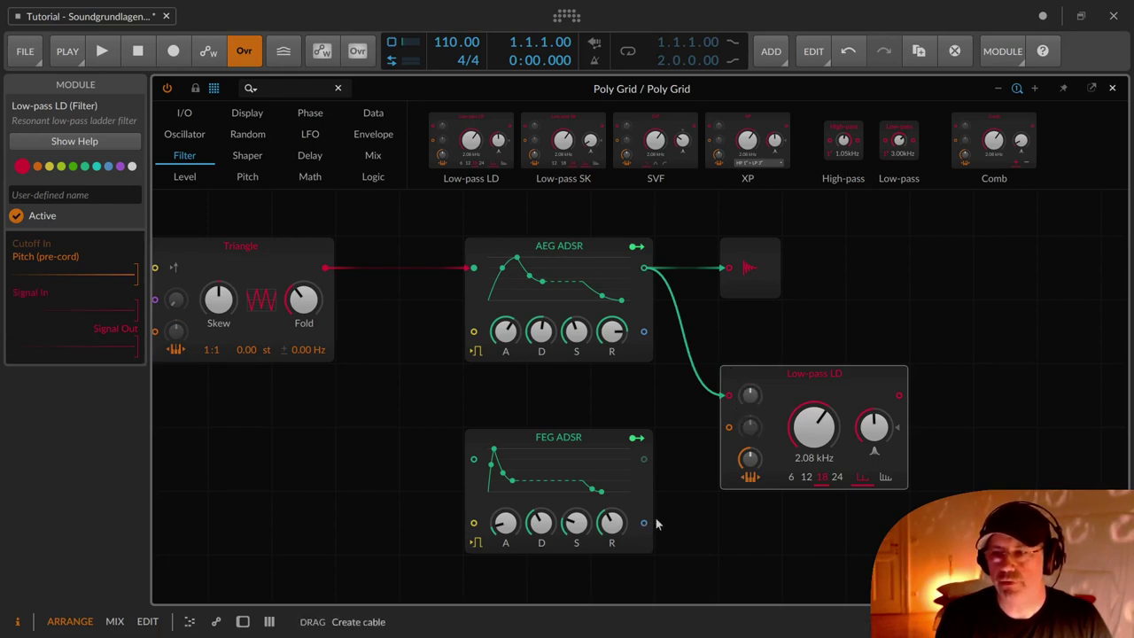
{"action": "left_click_drag", "start_coordinate": [644, 522], "coordinate": [740, 428]}
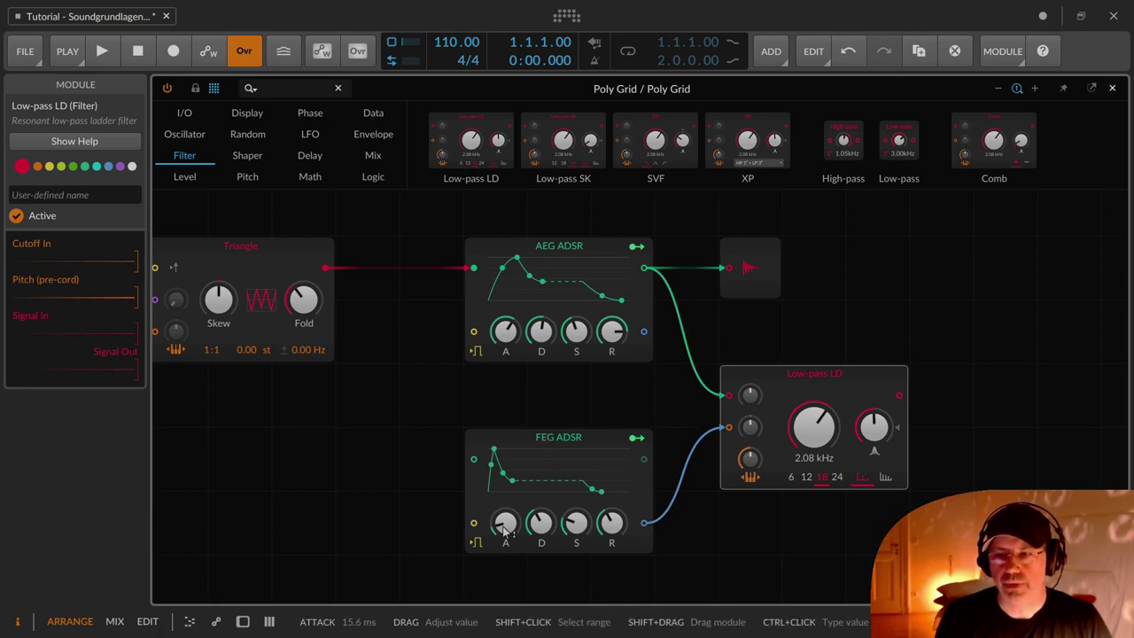
Lengthen the FEG ADSR's attack, lower the filter cutoff to 232 Hz and shorten the AEG ADSR's attack to 216 ms
{"action": "left_click_drag", "start_coordinate": [505, 523], "coordinate": [505, 482]}
{"action": "left_click_drag", "start_coordinate": [824, 419], "coordinate": [824, 461]}
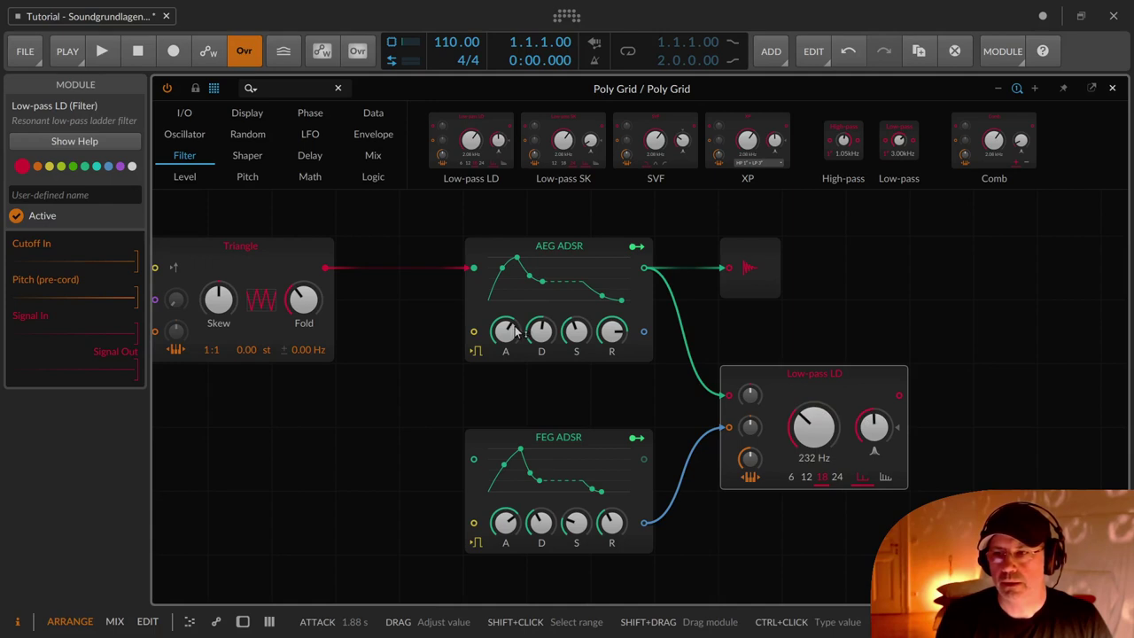
{"action": "left_click_drag", "start_coordinate": [518, 333], "coordinate": [518, 354]}
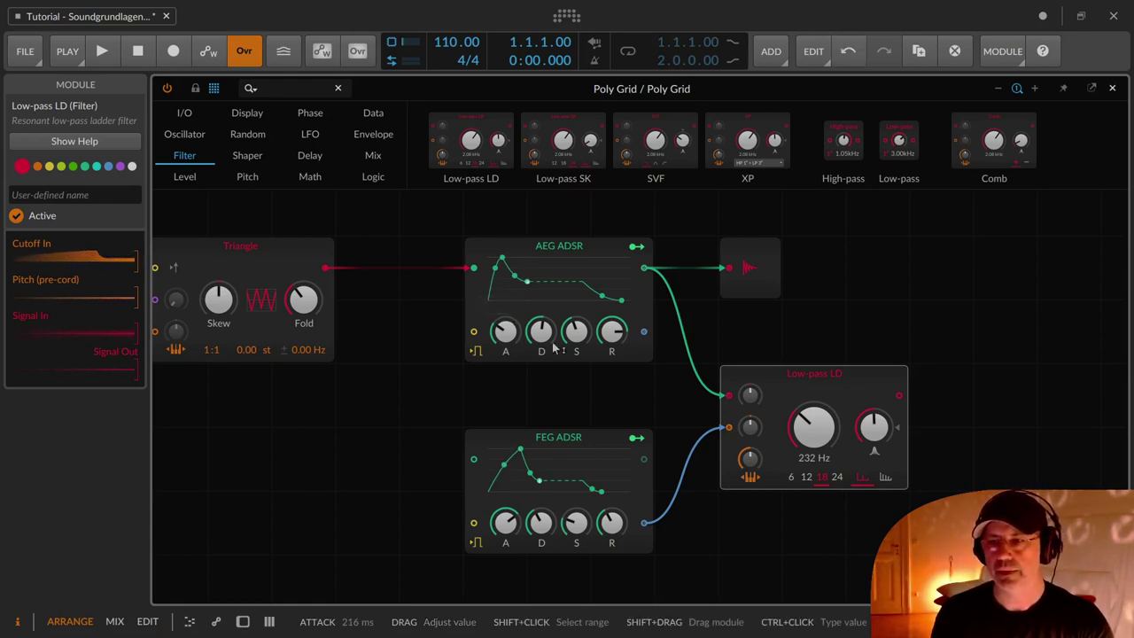
Raise the Low-pass LD's cutoff modulation amount and feed the Audio Out from the filter instead of directly from the AEG ADSR
{"action": "left_click_drag", "start_coordinate": [749, 394], "coordinate": [750, 386]}
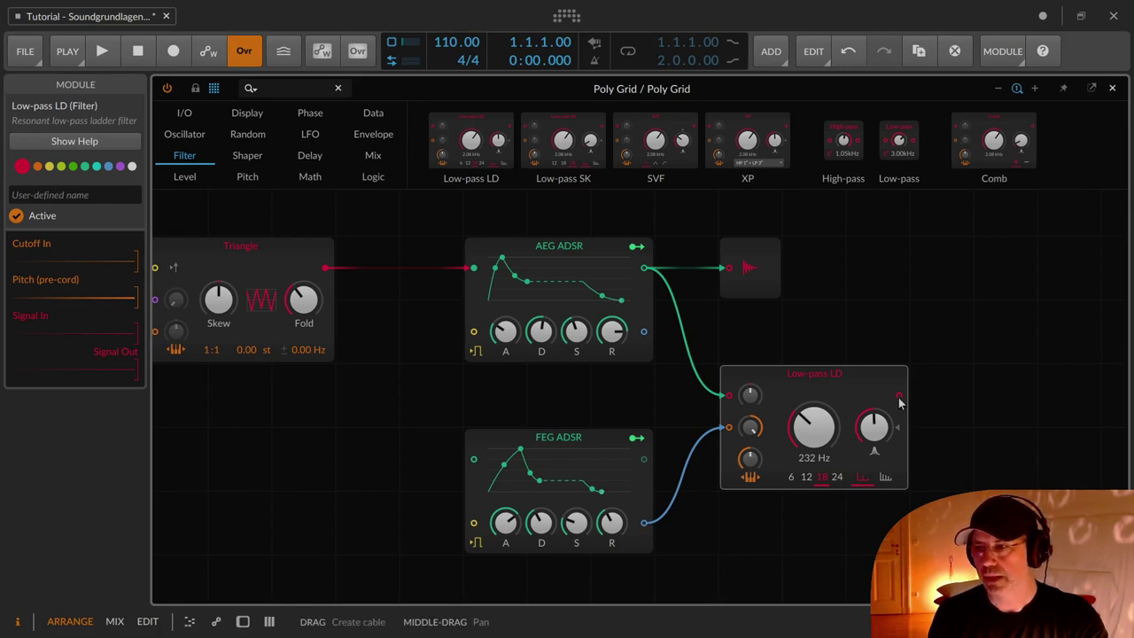
{"action": "left_click_drag", "start_coordinate": [899, 396], "coordinate": [969, 253]}
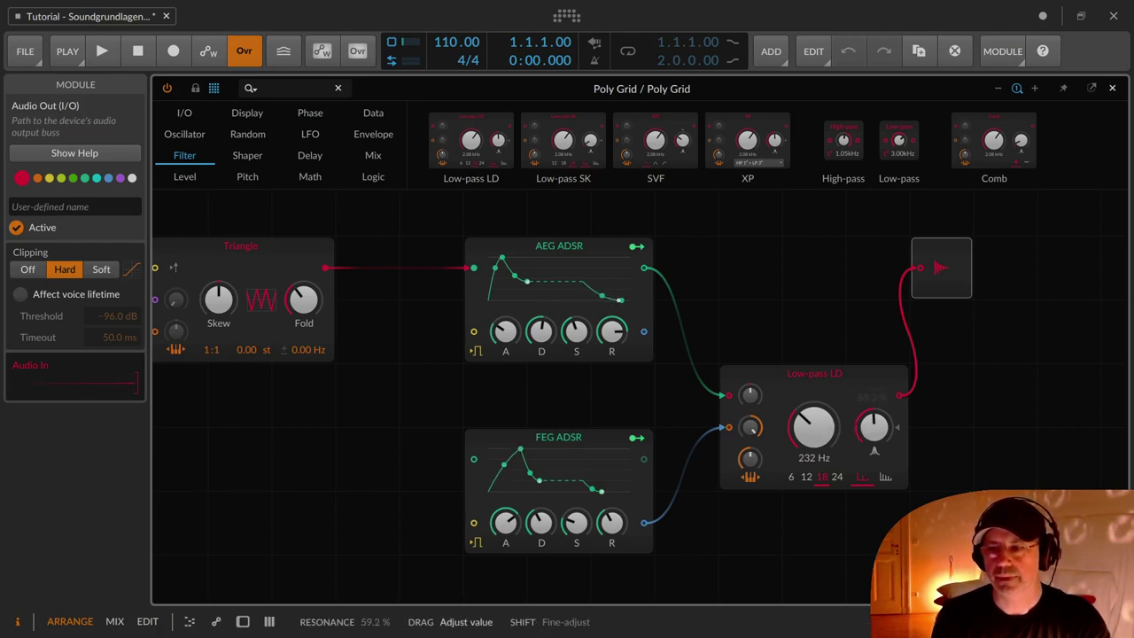
Lower the Low-pass LD's resonance and shorten the FEG ADSR's attack
{"action": "left_click_drag", "start_coordinate": [872, 427], "coordinate": [863, 422]}
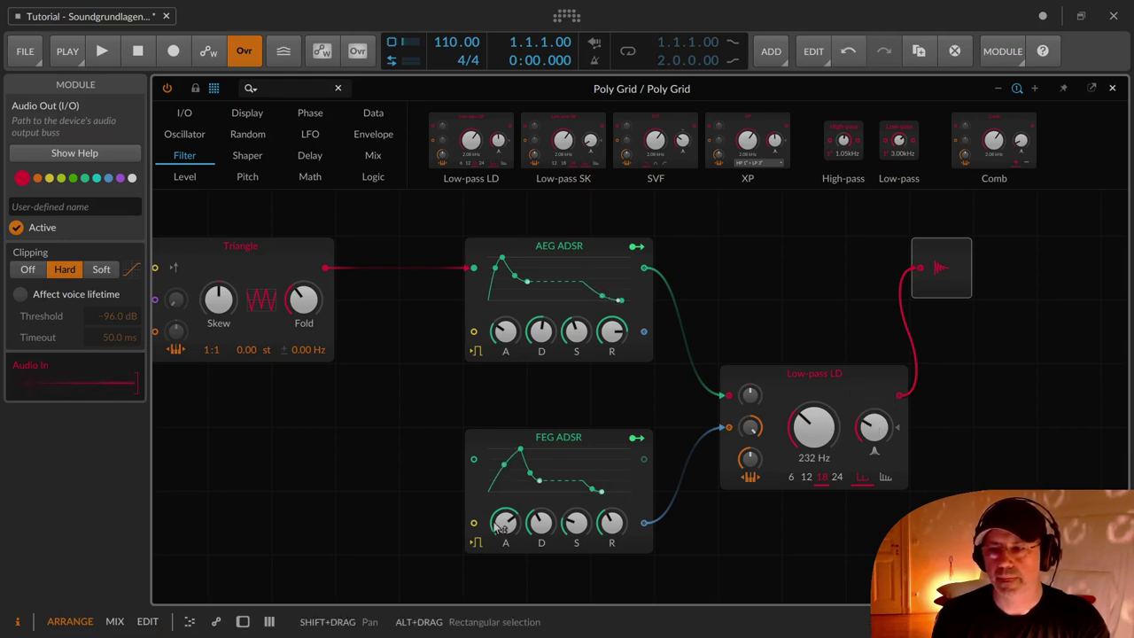
{"action": "left_click_drag", "start_coordinate": [505, 522], "coordinate": [510, 518]}
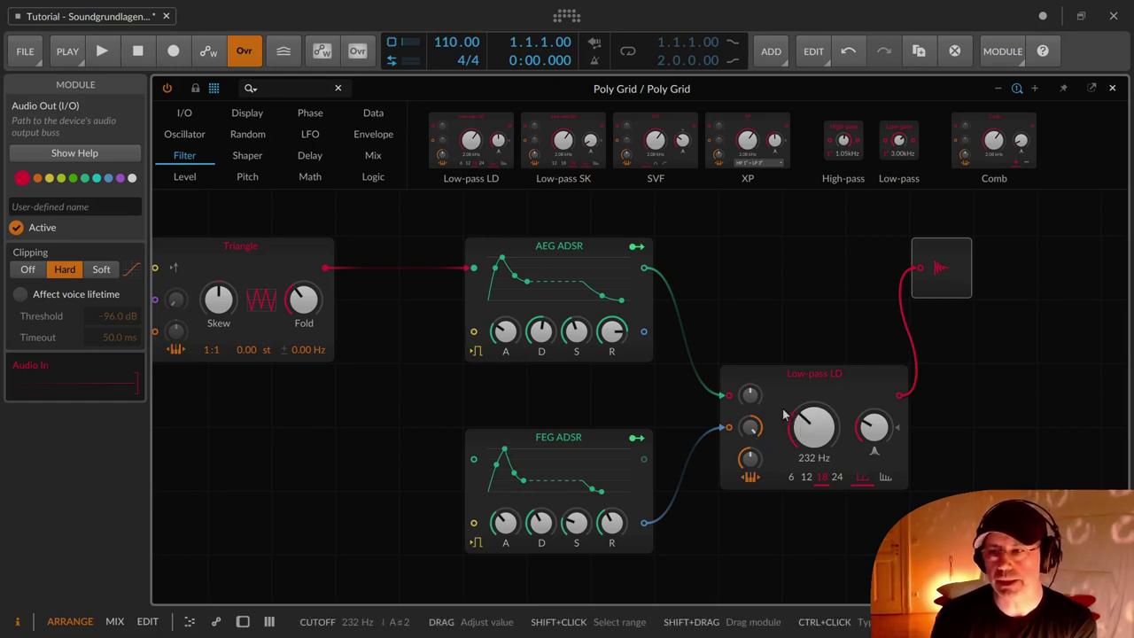
Replace the cable from the FEG ADSR to the filter's cutoff input with a direct modulation of the Low-pass LD's cutoff
{"action": "double_click", "coordinate": [715, 439]}
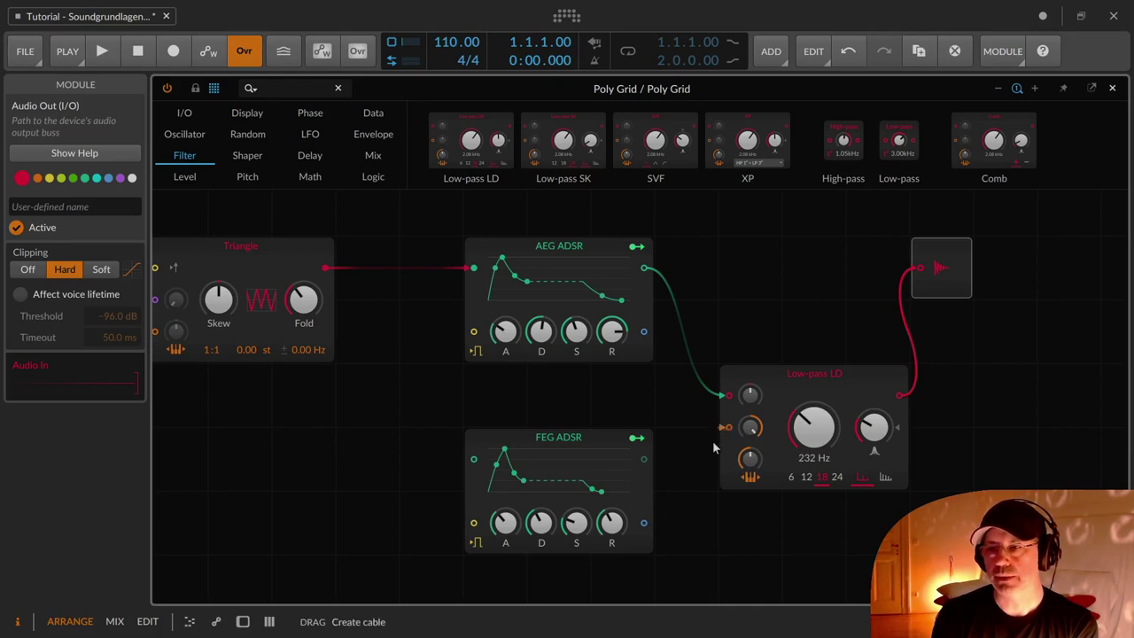
{"action": "left_click_drag", "start_coordinate": [713, 440], "coordinate": [661, 517]}
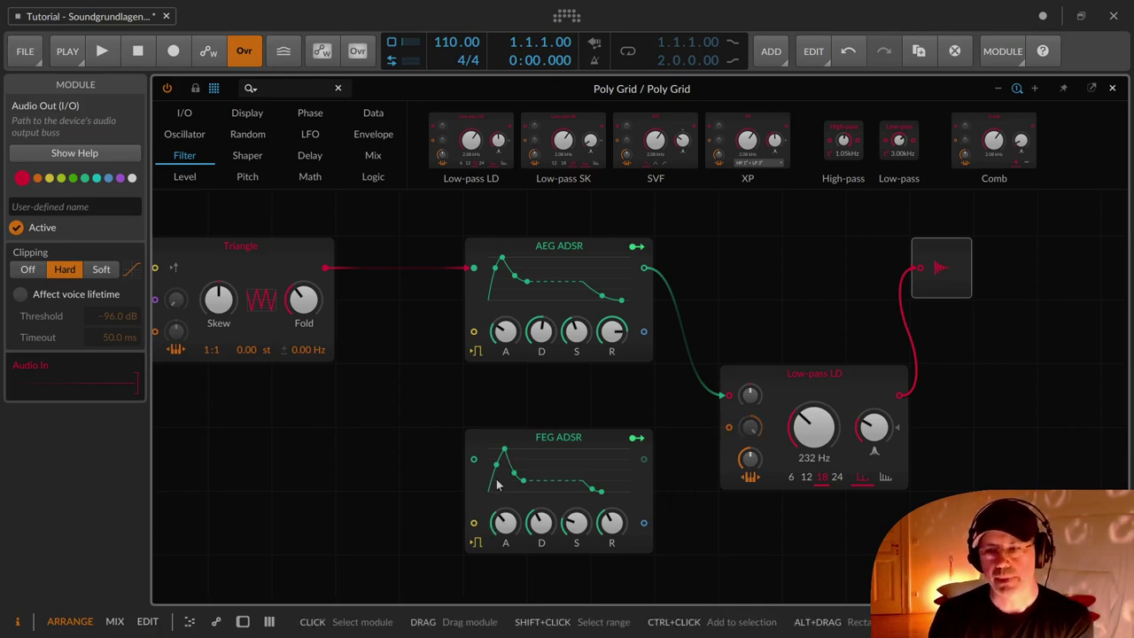
{"action": "left_click", "coordinate": [636, 438]}
{"action": "left_click_drag", "start_coordinate": [813, 428], "coordinate": [813, 398]}
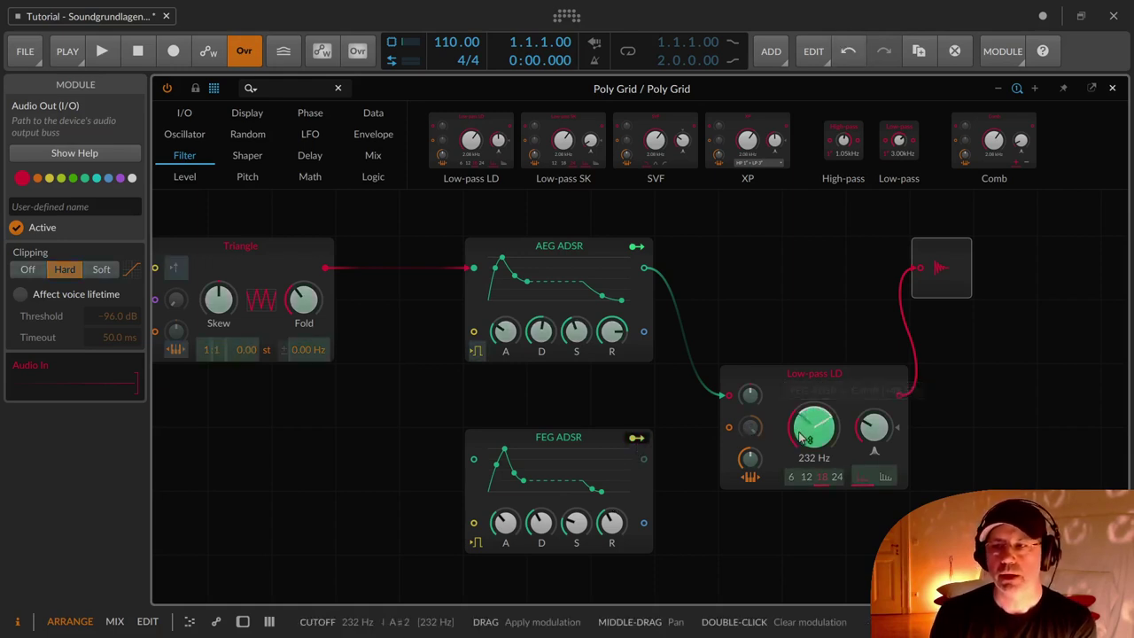
{"action": "left_click", "coordinate": [638, 439]}
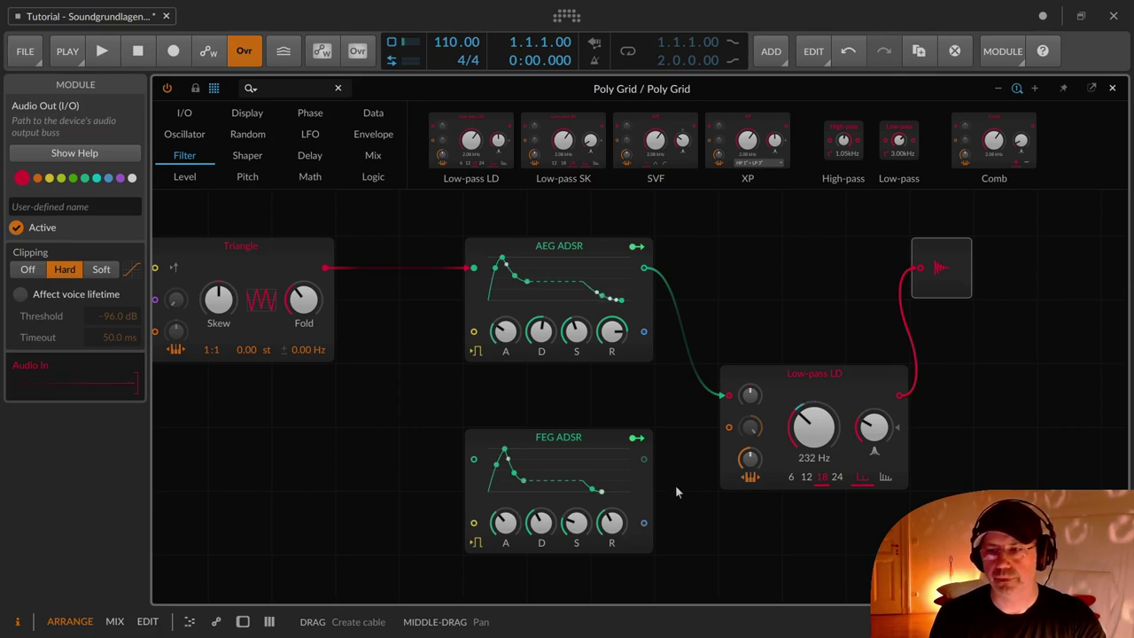
Increase the FEG ADSR's modulation of the Low-pass LD cutoff to +66.67
{"action": "left_click", "coordinate": [636, 437]}
{"action": "left_click_drag", "start_coordinate": [814, 428], "coordinate": [814, 390]}
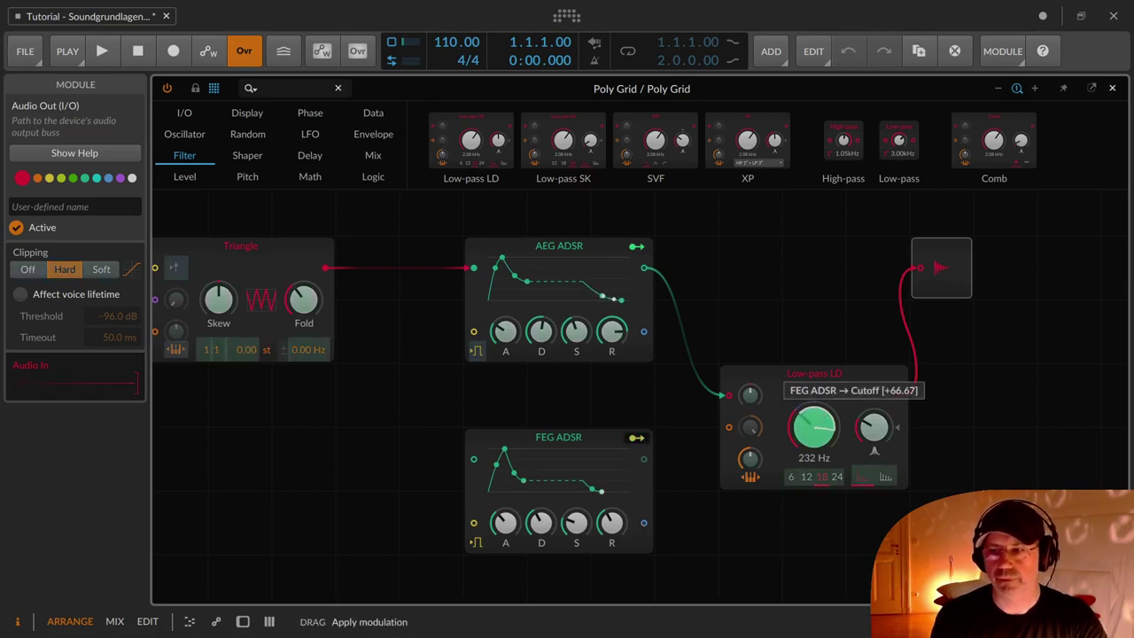
{"action": "left_click", "coordinate": [636, 437]}
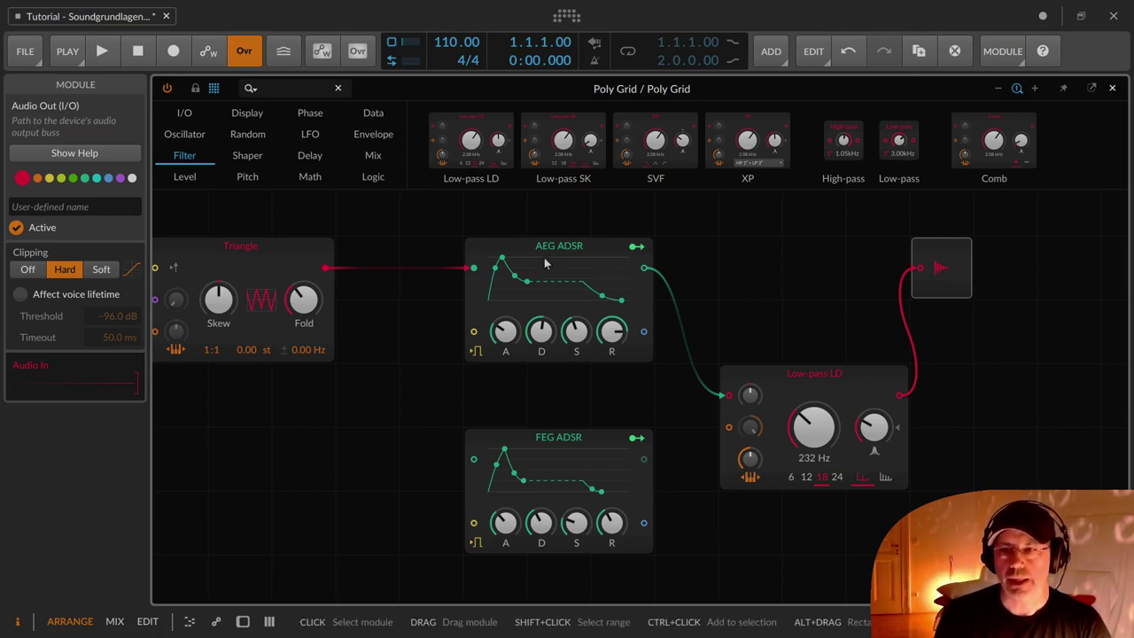
Close the Poly Grid editor and insert a Polysynth device on the Inst 2 track
{"action": "left_click", "coordinate": [1112, 87]}
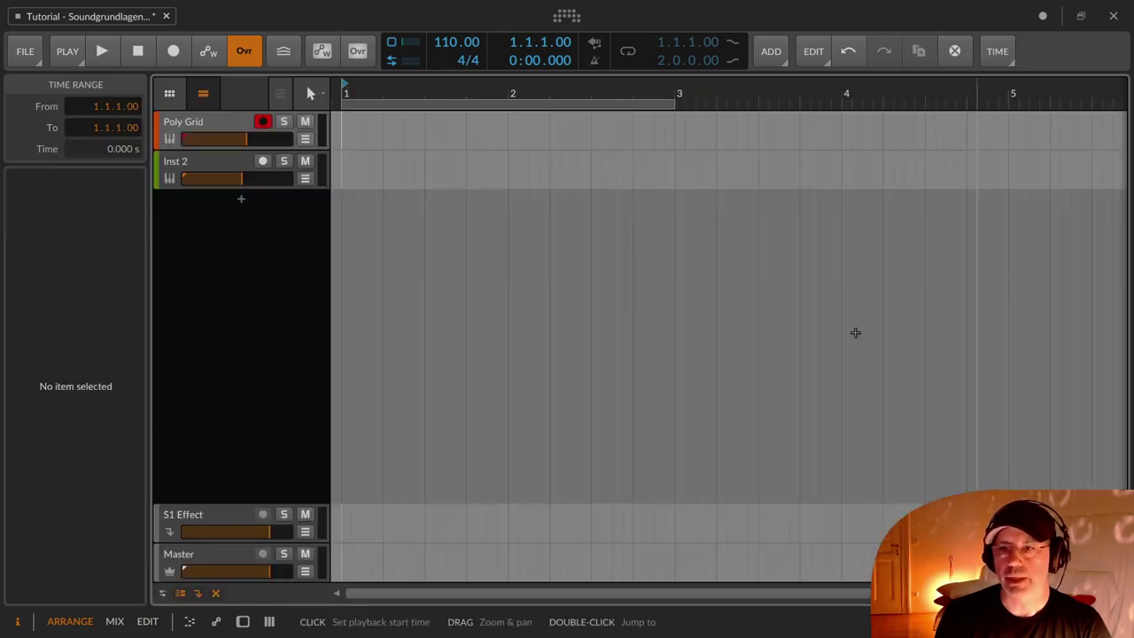
{"action": "left_click", "coordinate": [197, 165]}
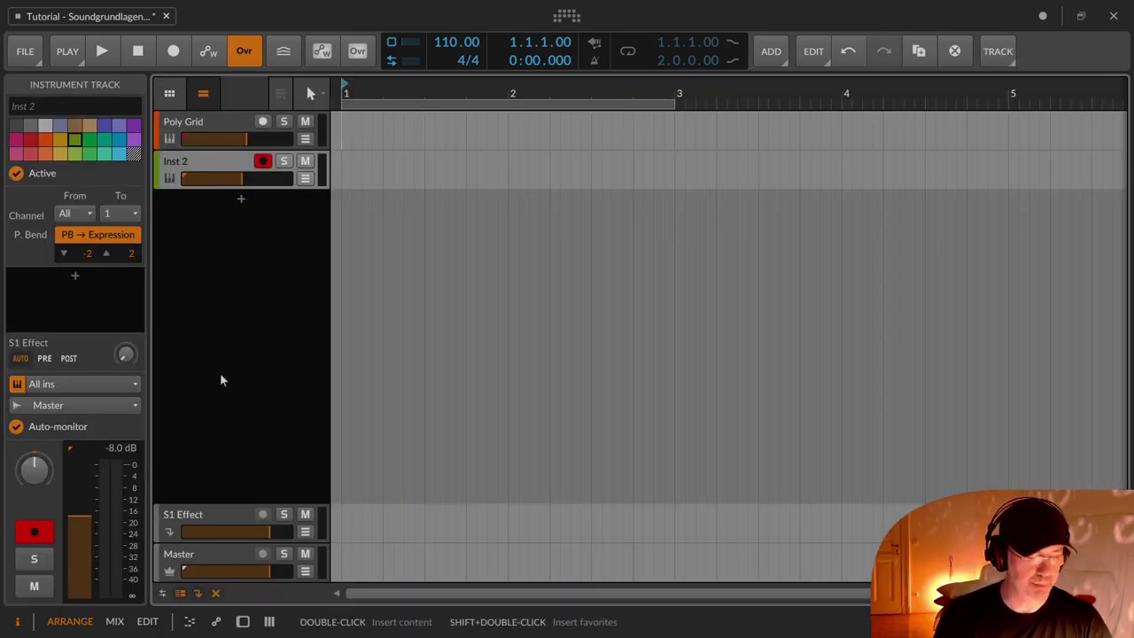
{"action": "key", "text": "d"}
{"action": "double_click", "coordinate": [190, 497]}
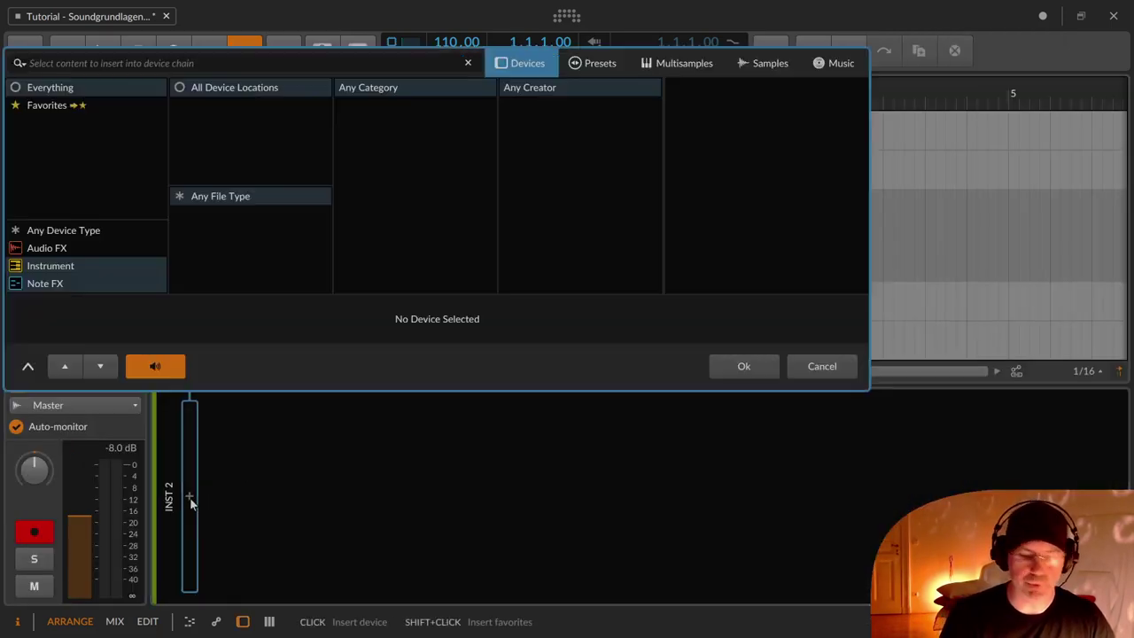
{"action": "type", "text": "pol"}
{"action": "key", "text": "Down"}
{"action": "key", "text": "Down"}
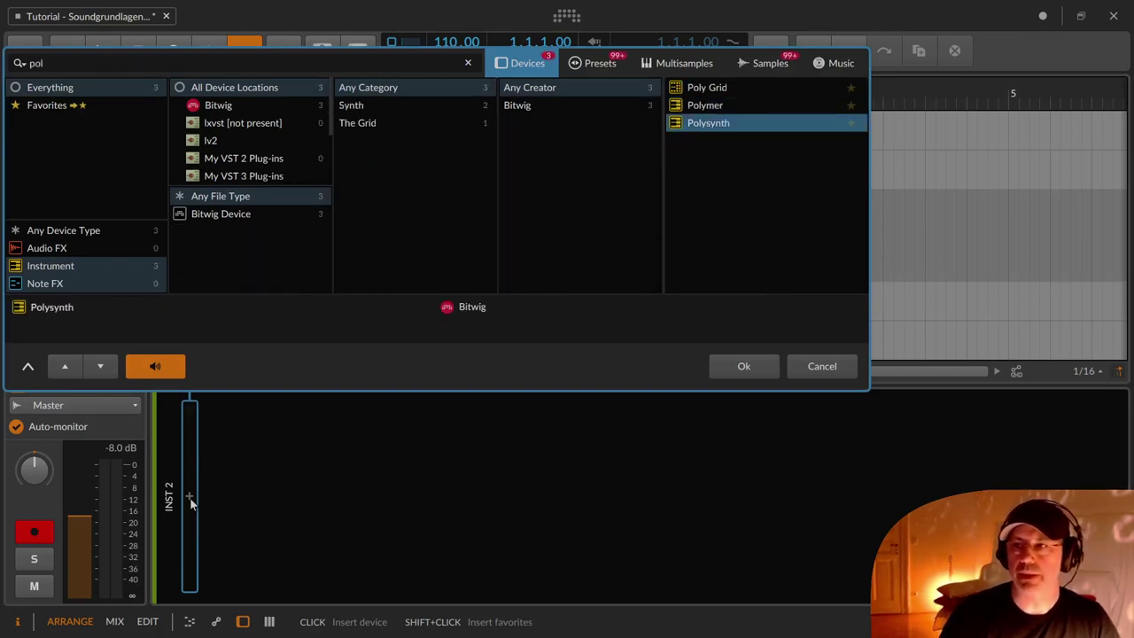
{"action": "key", "text": "Return"}
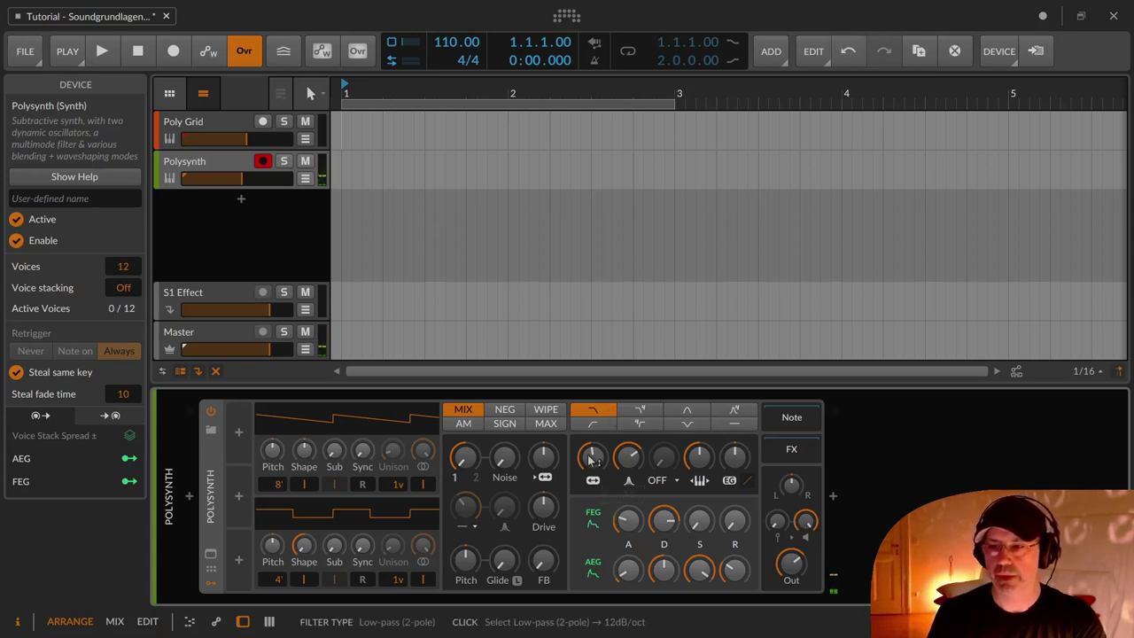
Raise the Polysynth's filter envelope depth and FEG sustain, with the FEG attack at 53.7 % and its decay at 77.8 %
{"action": "mouse_move", "coordinate": [592, 459]}
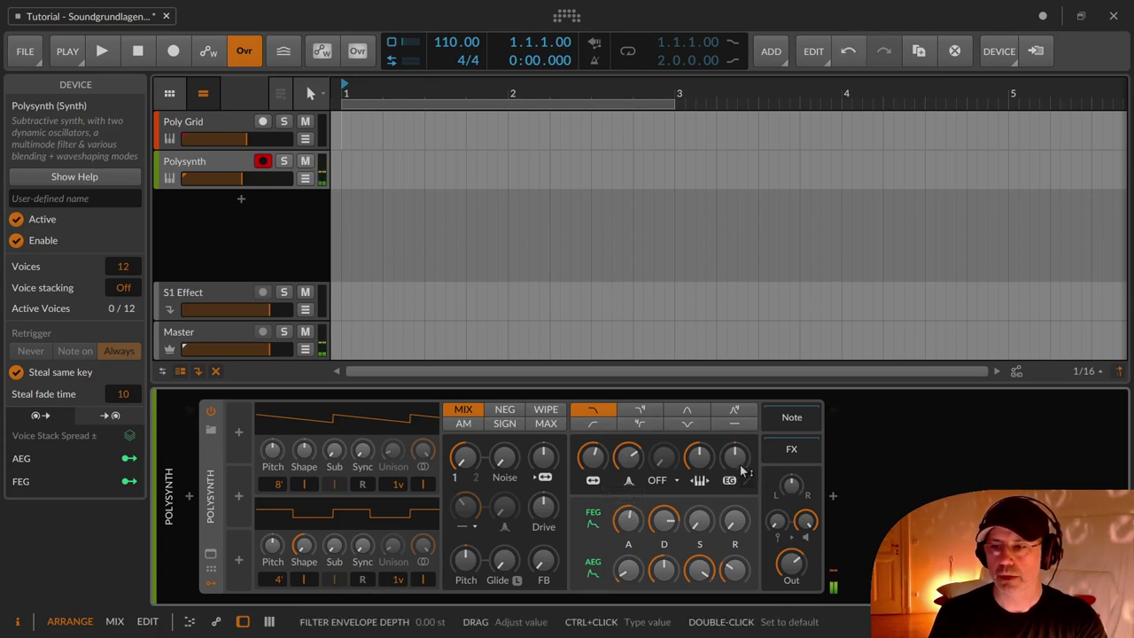
{"action": "mouse_move", "coordinate": [735, 457]}
{"action": "left_click_drag", "start_coordinate": [735, 456], "coordinate": [734, 430]}
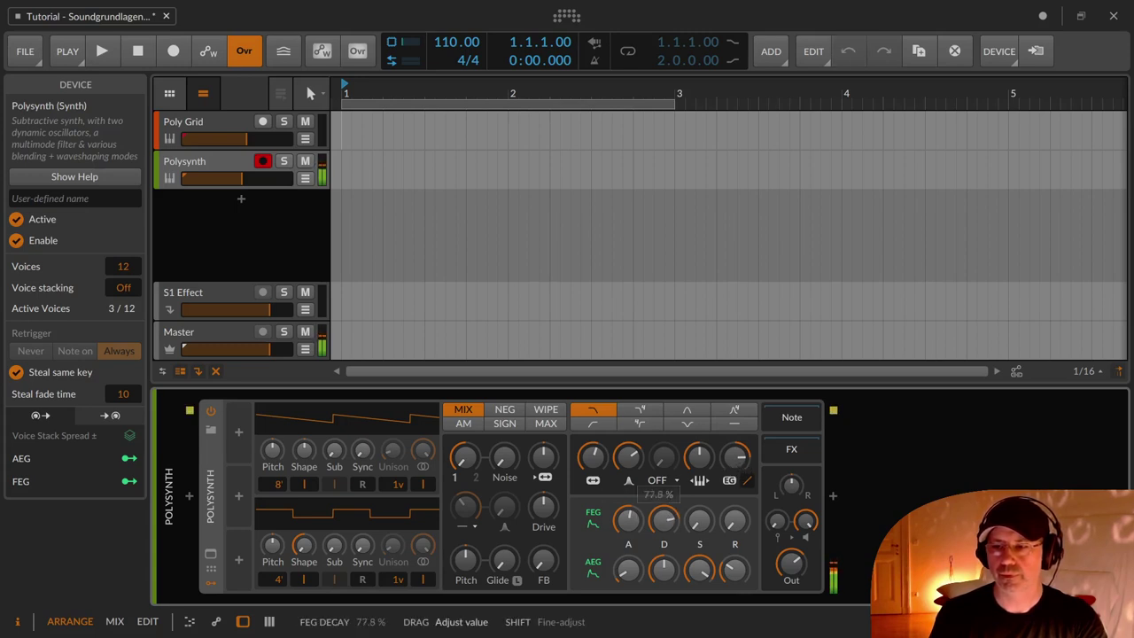
{"action": "left_click_drag", "start_coordinate": [691, 521], "coordinate": [691, 499]}
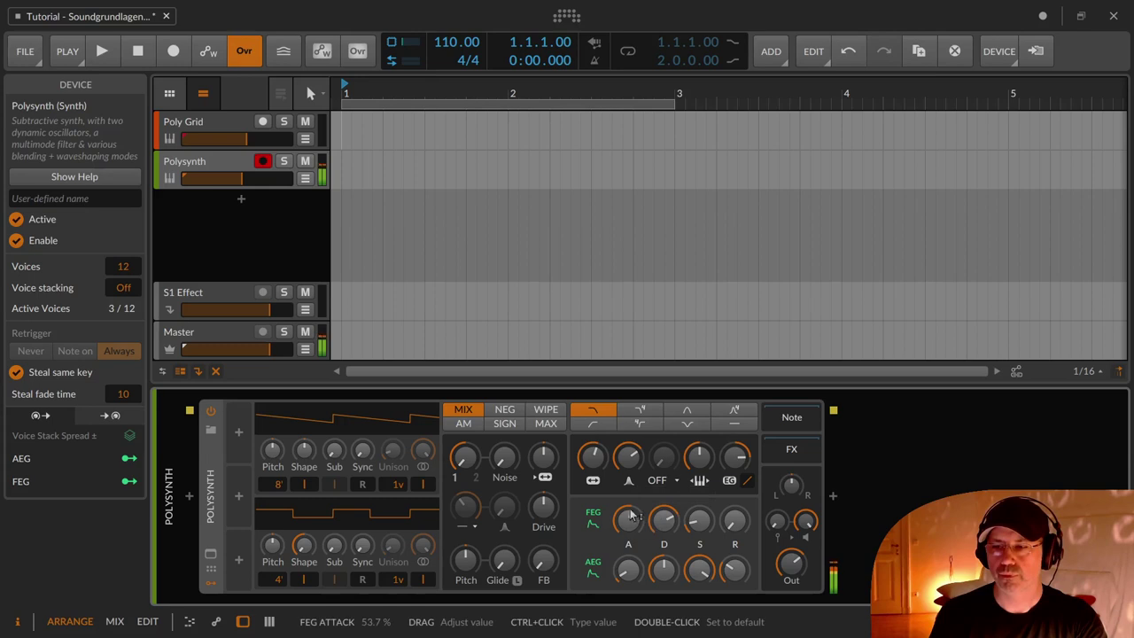
Lower the Polysynth's filter cutoff and turn its filter envelope depth up to maximum
{"action": "left_click_drag", "start_coordinate": [592, 458], "coordinate": [592, 479]}
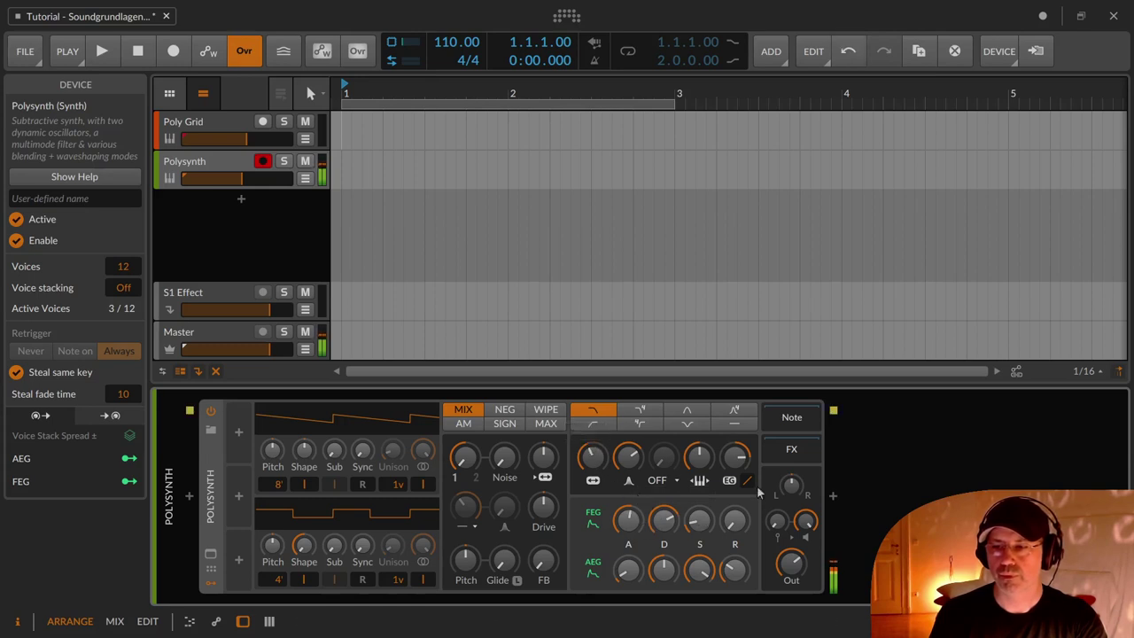
{"action": "left_click_drag", "start_coordinate": [738, 460], "coordinate": [738, 462]}
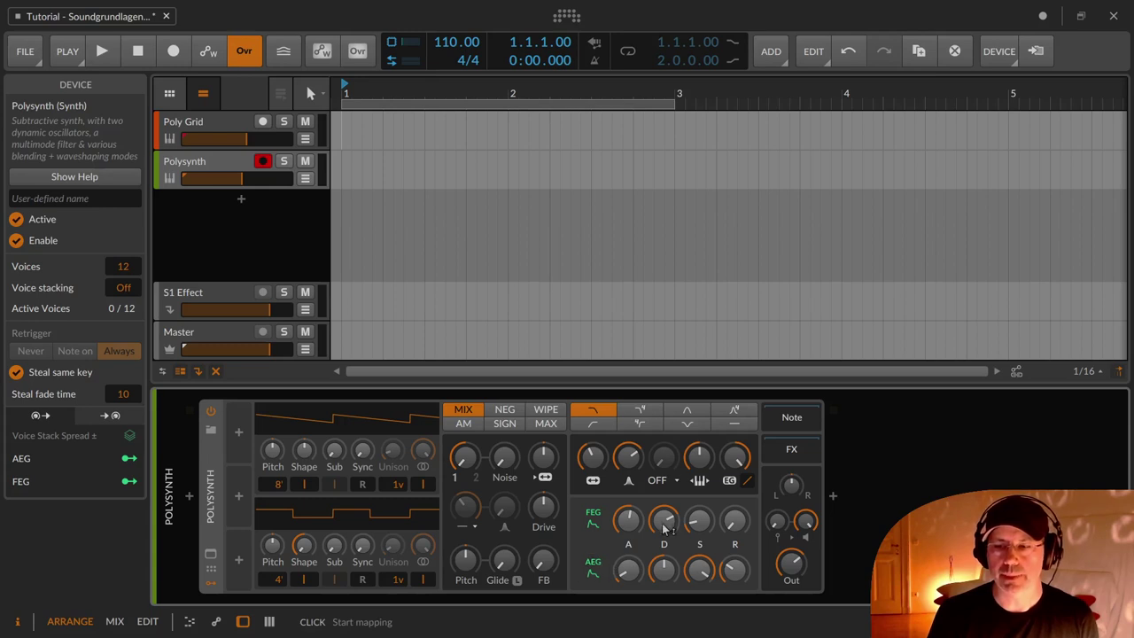
Modulate the Polysynth's noise level from the FEG by +0.233 and its oscillator 1/2 mix from the AEG by +0.450
{"action": "left_click", "coordinate": [593, 519]}
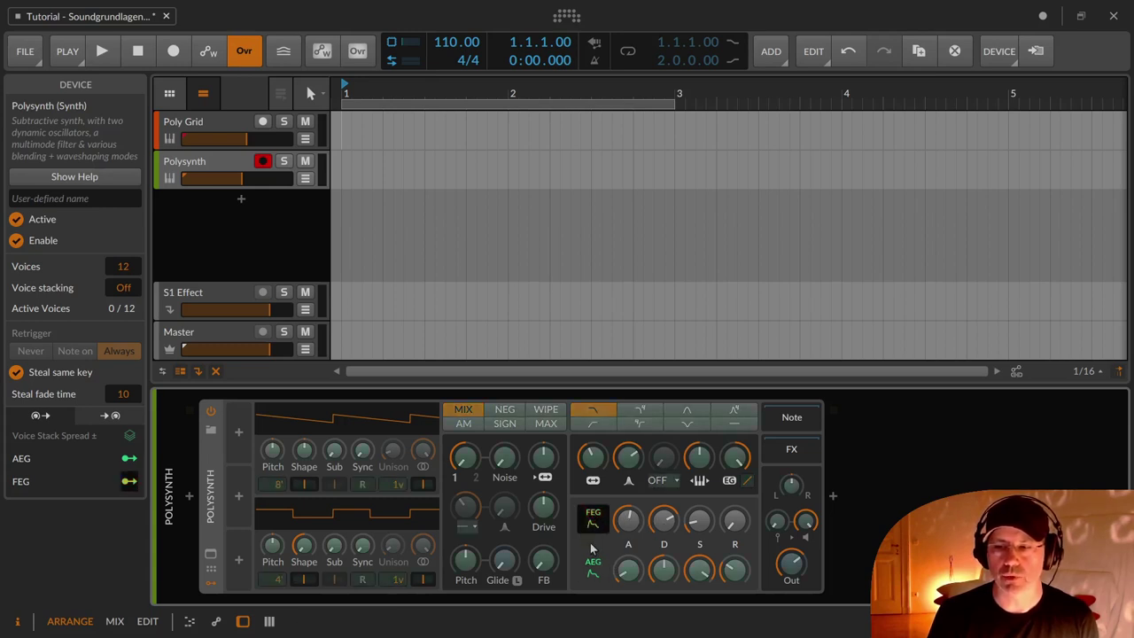
{"action": "left_click_drag", "start_coordinate": [505, 463], "coordinate": [506, 450]}
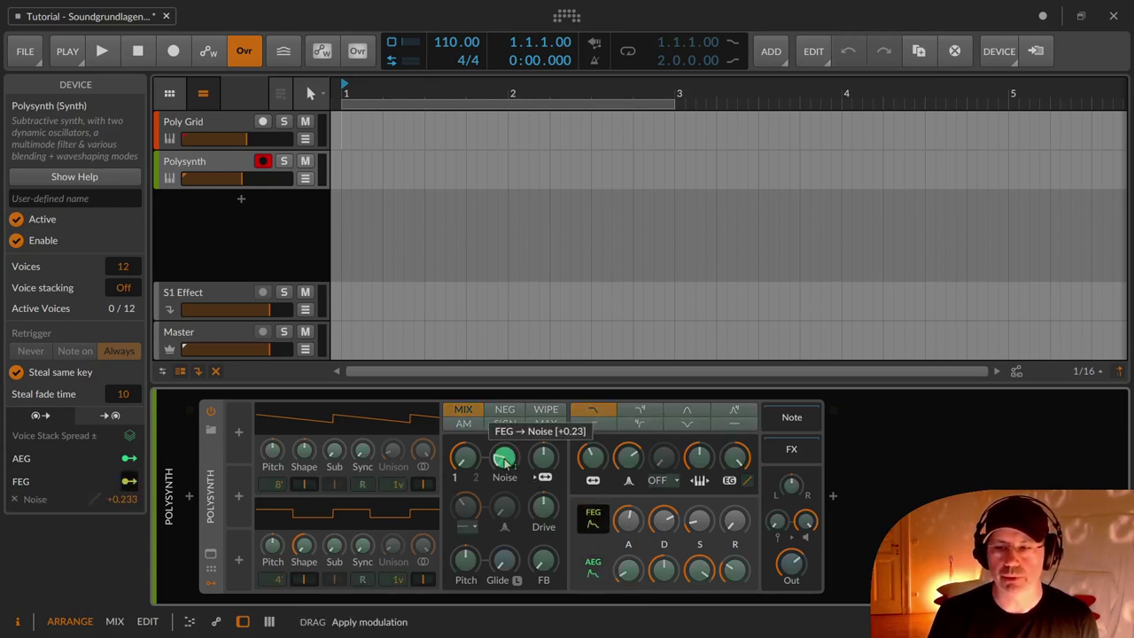
{"action": "left_click", "coordinate": [594, 572]}
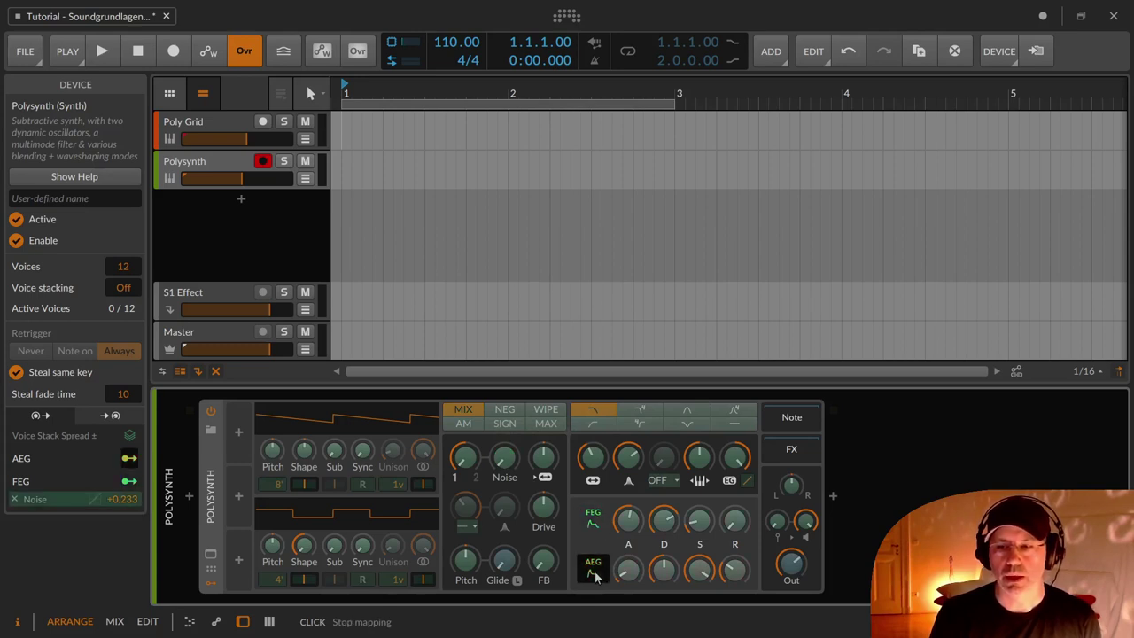
{"action": "left_click_drag", "start_coordinate": [464, 459], "coordinate": [464, 433]}
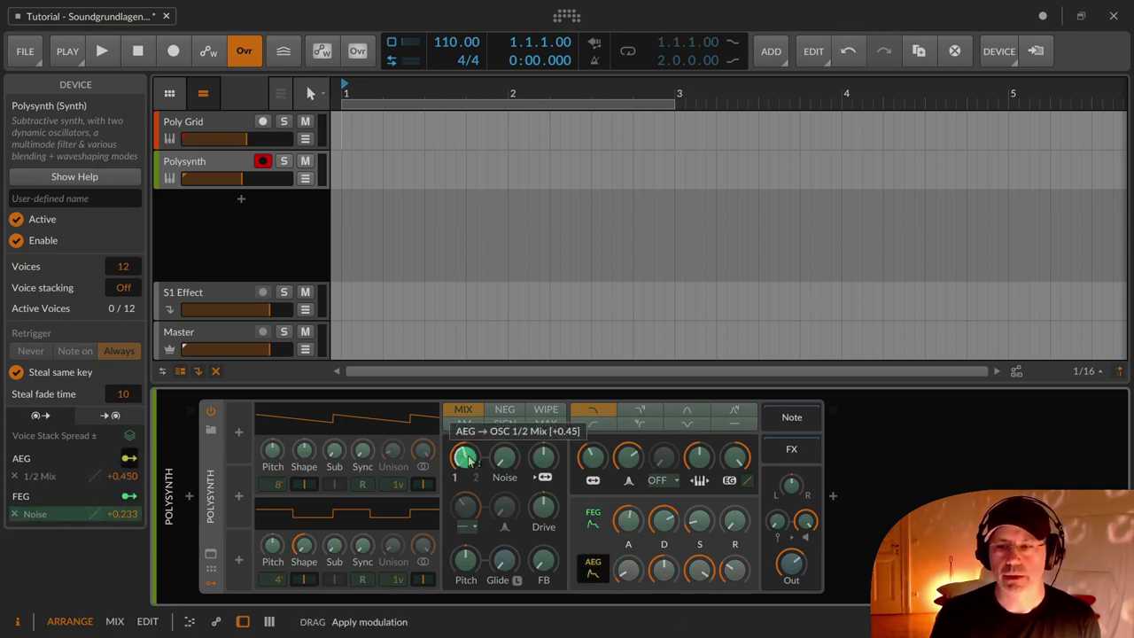
{"action": "left_click", "coordinate": [593, 567]}
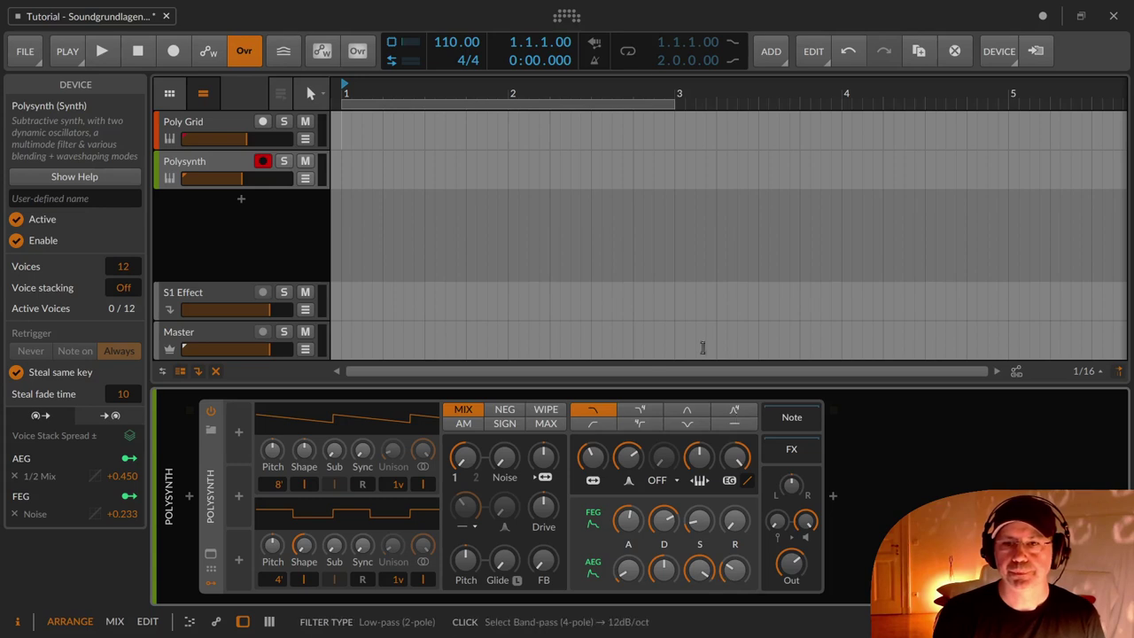
Switch to the Poly Grid track and open its grid editor enlarged, with the whole patch in view
{"action": "left_click", "coordinate": [228, 121]}
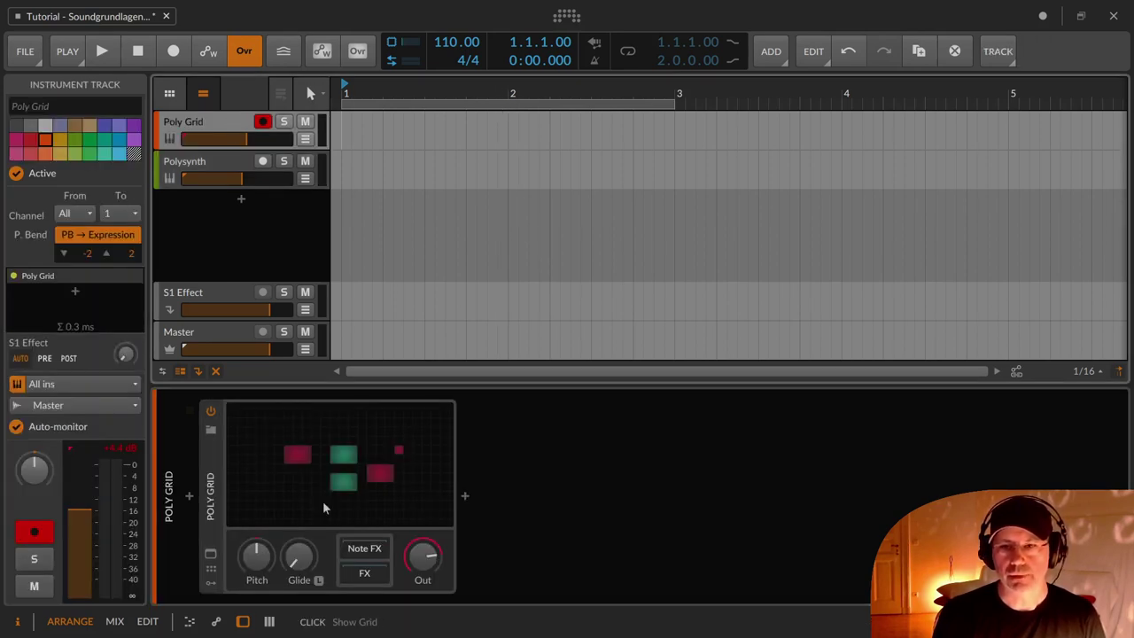
{"action": "left_click", "coordinate": [328, 480]}
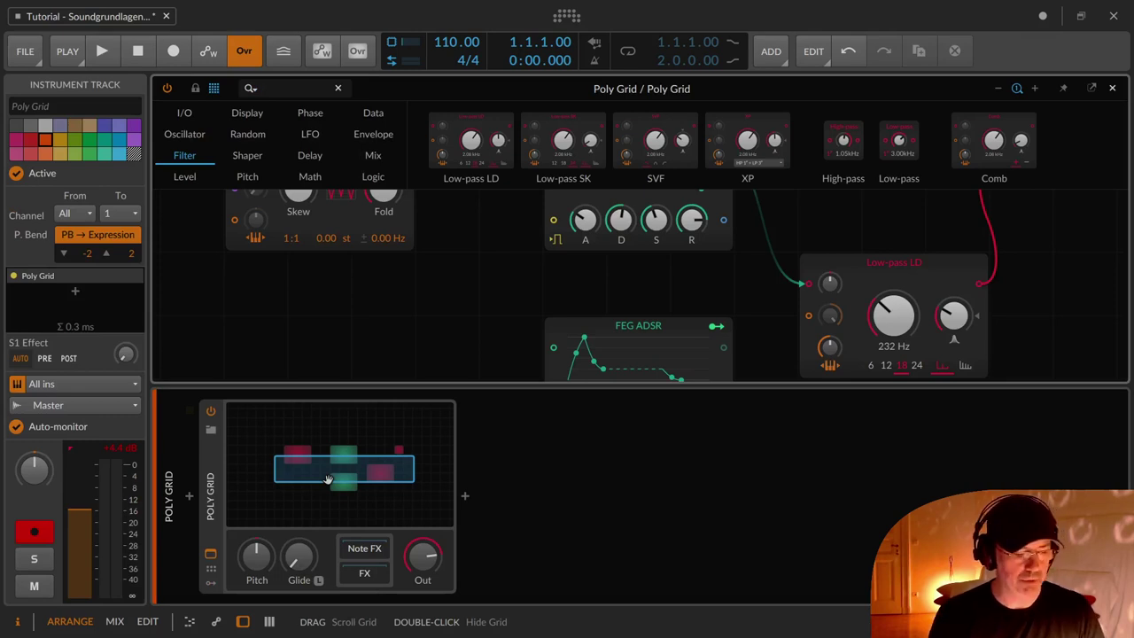
{"action": "left_click", "coordinate": [328, 479]}
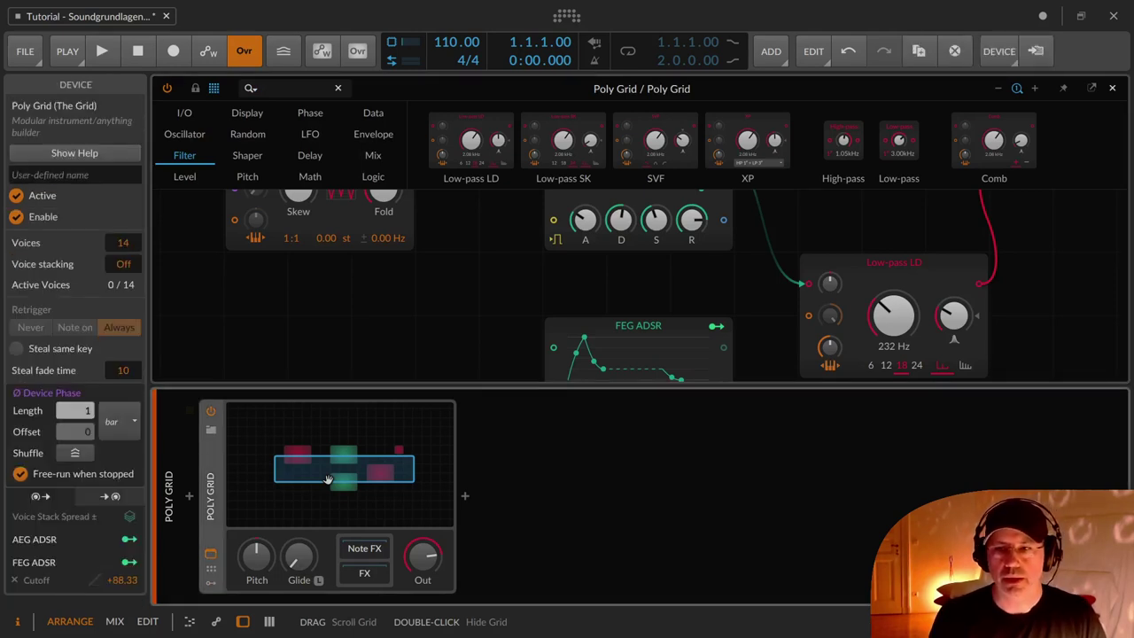
{"action": "double_click", "coordinate": [328, 480]}
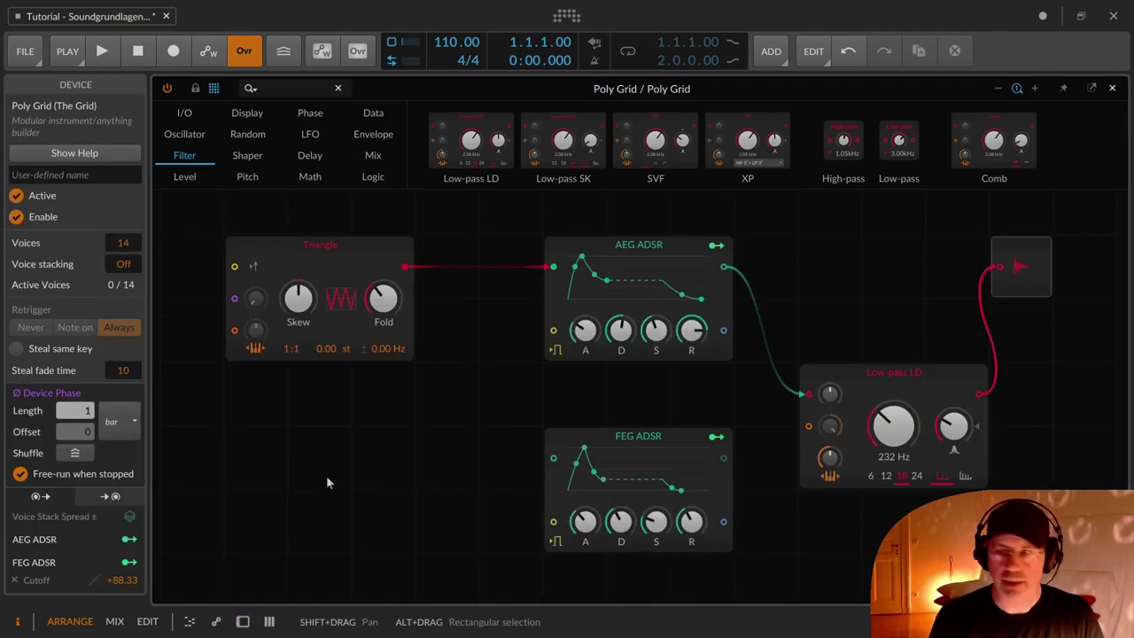
{"action": "left_click_drag", "start_coordinate": [532, 417], "coordinate": [410, 417]}
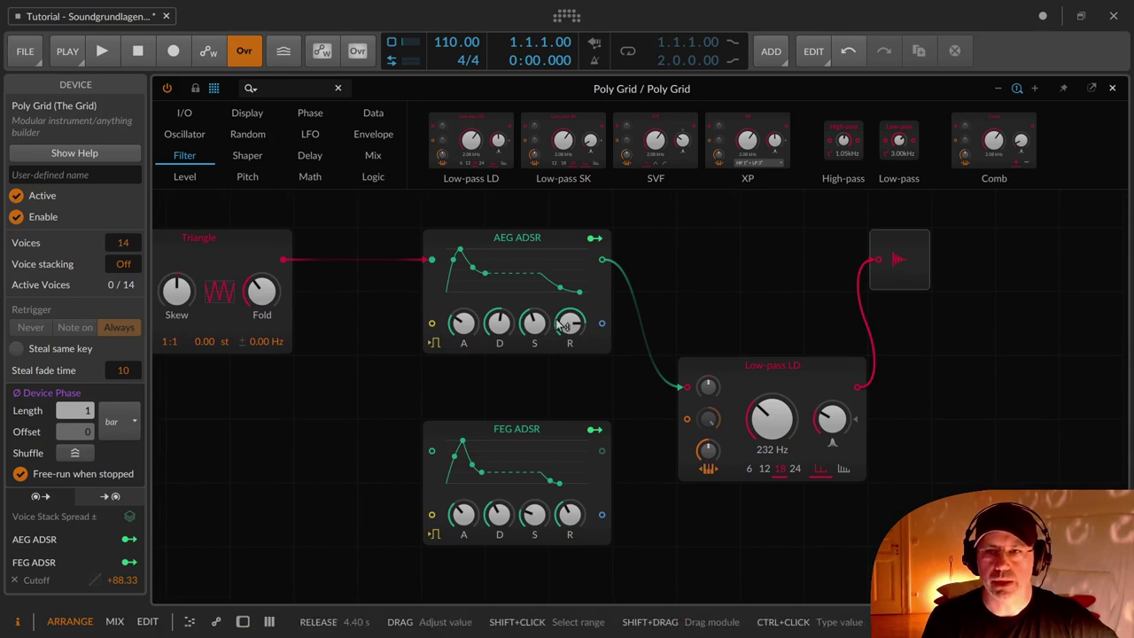
Replace the AEG ADSR module with an AD envelope and delete the FEG ADSR module
{"action": "left_click", "coordinate": [366, 135]}
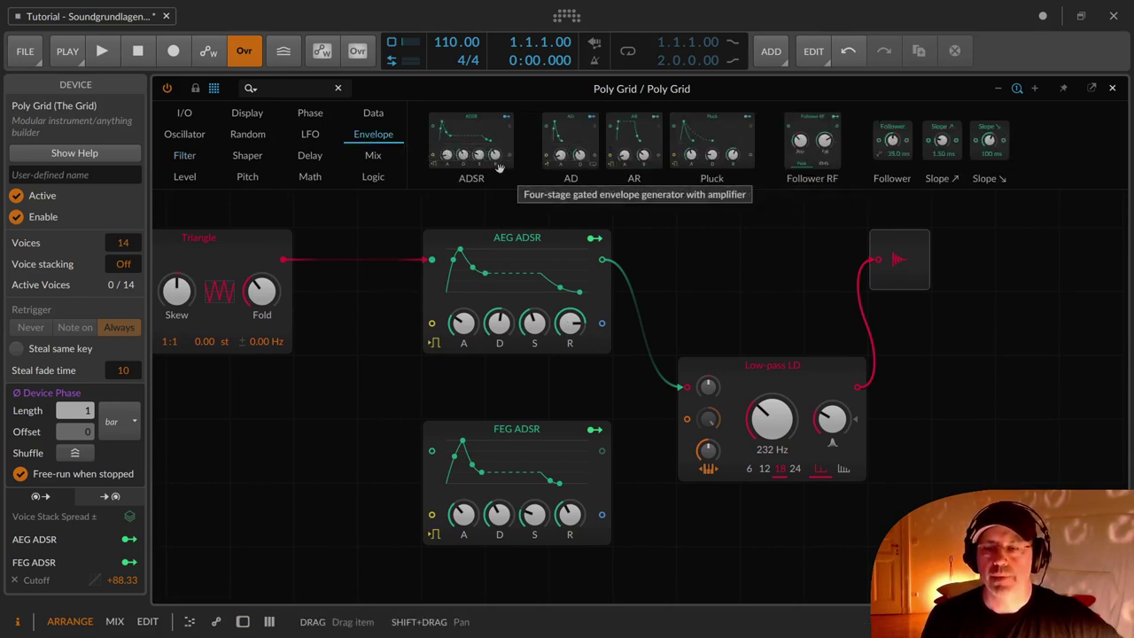
{"action": "left_click_drag", "start_coordinate": [570, 154], "coordinate": [504, 289]}
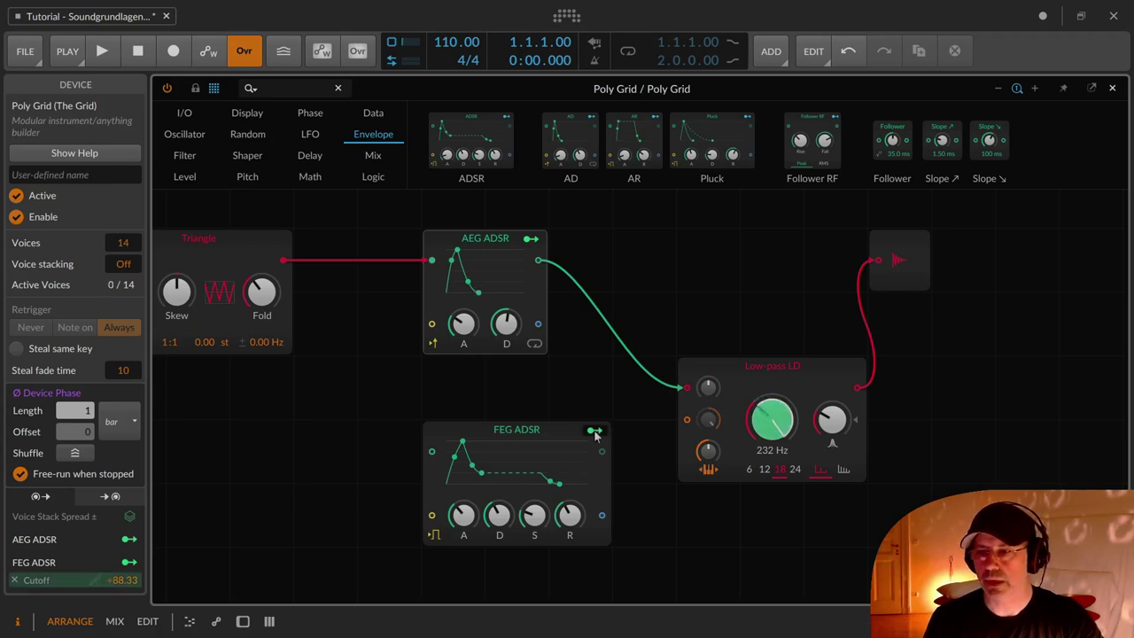
{"action": "left_click", "coordinate": [538, 430]}
{"action": "key", "text": "Delete"}
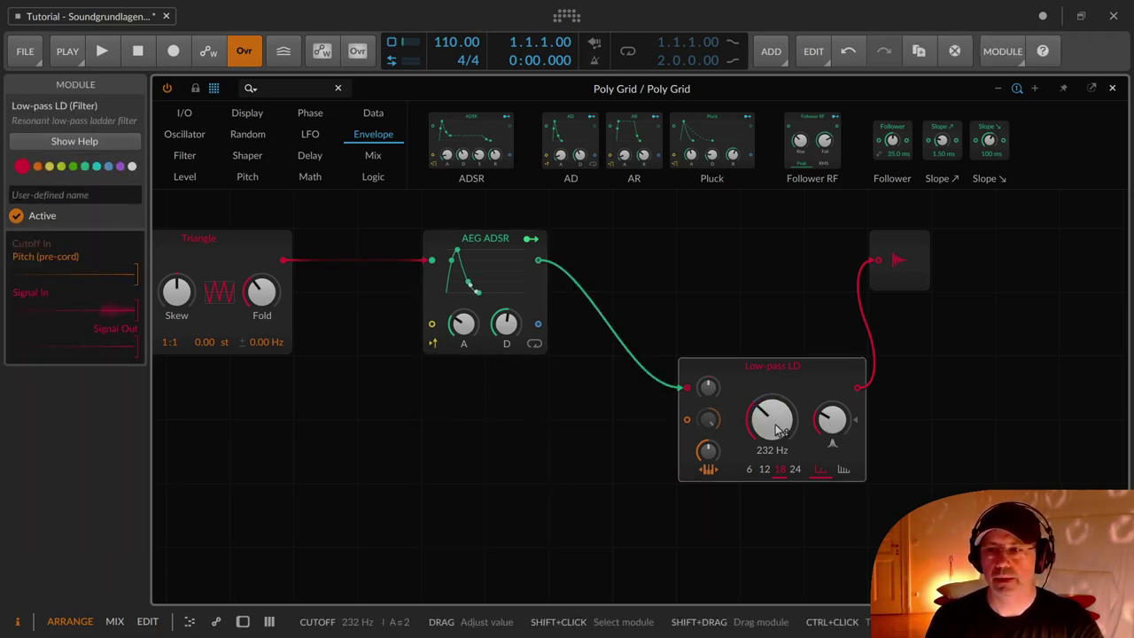
Raise the Low-pass LD cutoff to 1.12 kHz and try the AD envelope's loop mode, switching it off again
{"action": "left_click_drag", "start_coordinate": [776, 429], "coordinate": [776, 390]}
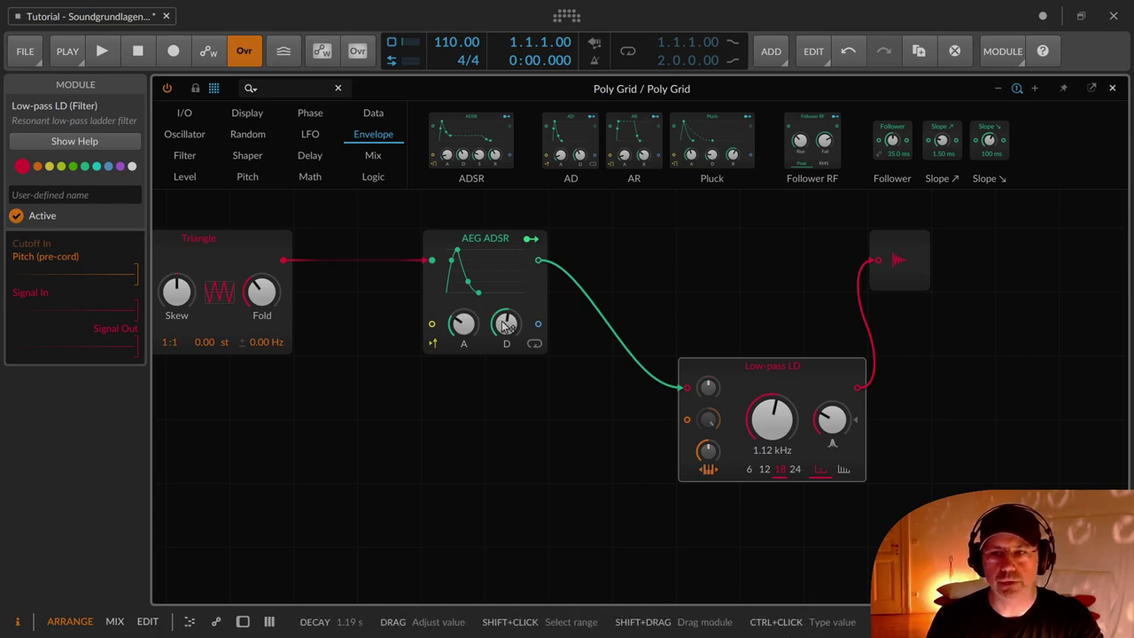
{"action": "mouse_move", "coordinate": [479, 292]}
{"action": "left_click_drag", "start_coordinate": [478, 292], "coordinate": [478, 294]}
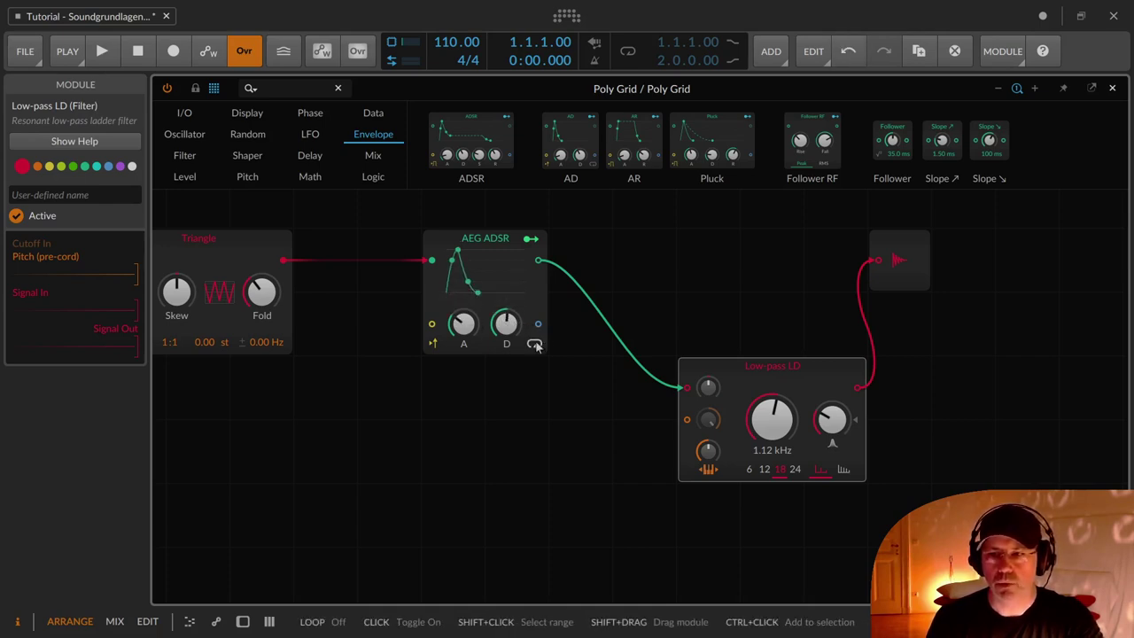
{"action": "left_click", "coordinate": [535, 345]}
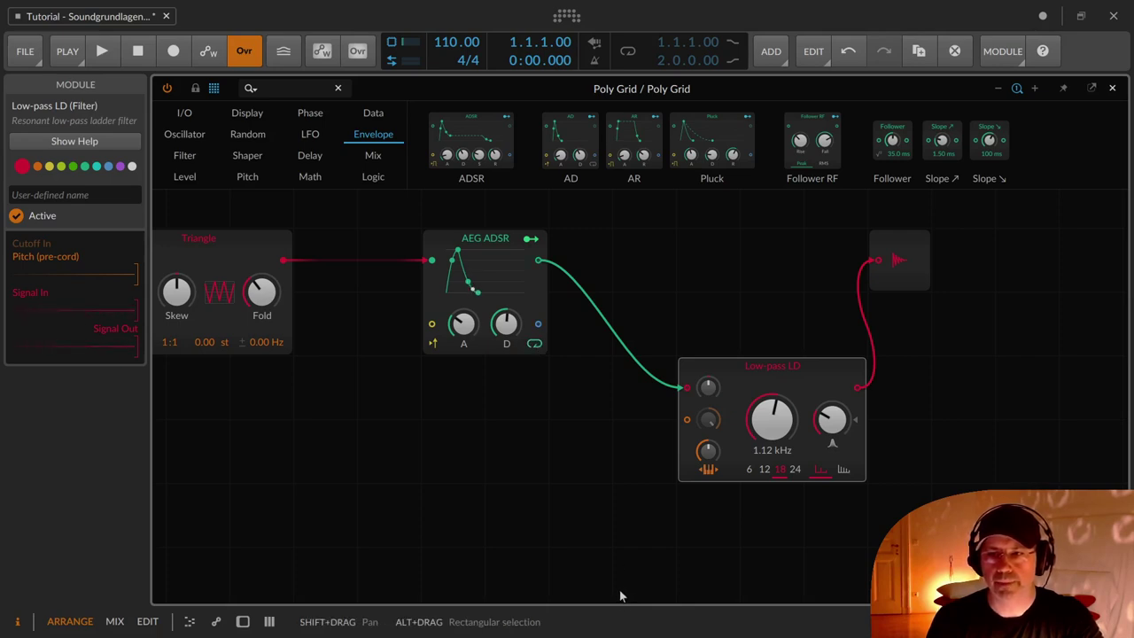
{"action": "left_click", "coordinate": [535, 344]}
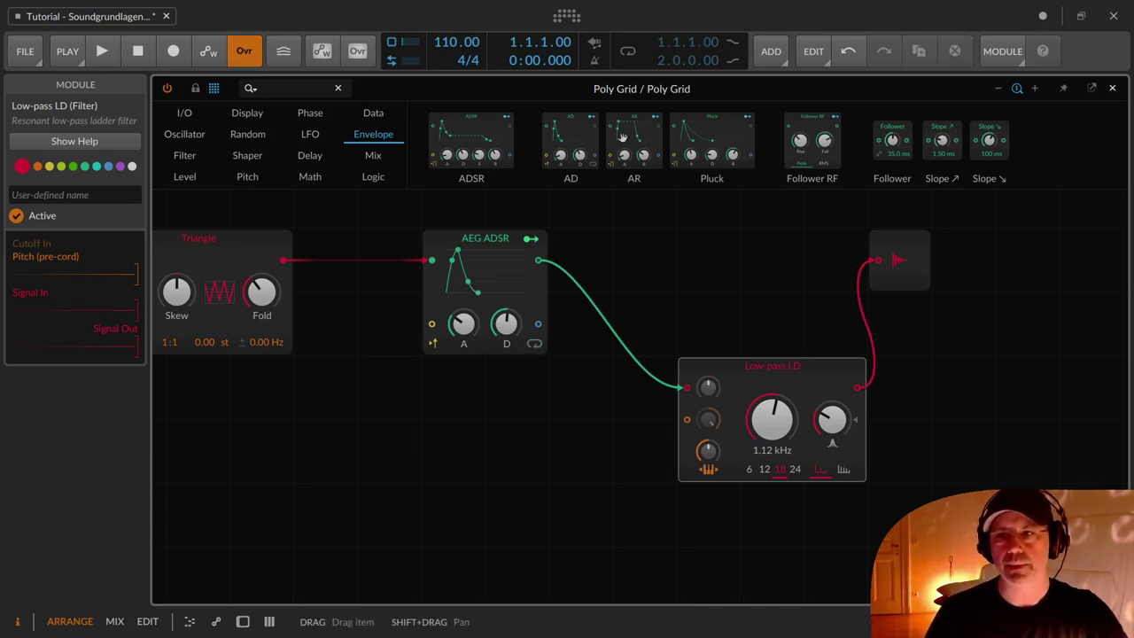
Replace the AD envelope with an AR envelope, set its attack to 2.30 s and adjust its release
{"action": "left_click_drag", "start_coordinate": [623, 135], "coordinate": [464, 324]}
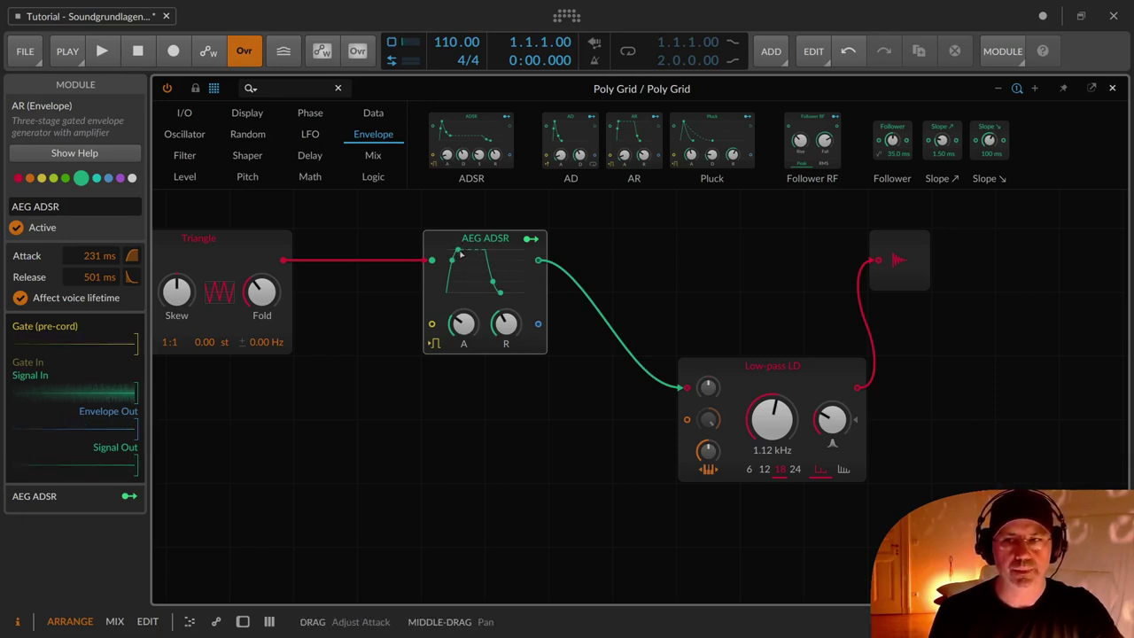
{"action": "left_click_drag", "start_coordinate": [468, 324], "coordinate": [434, 296]}
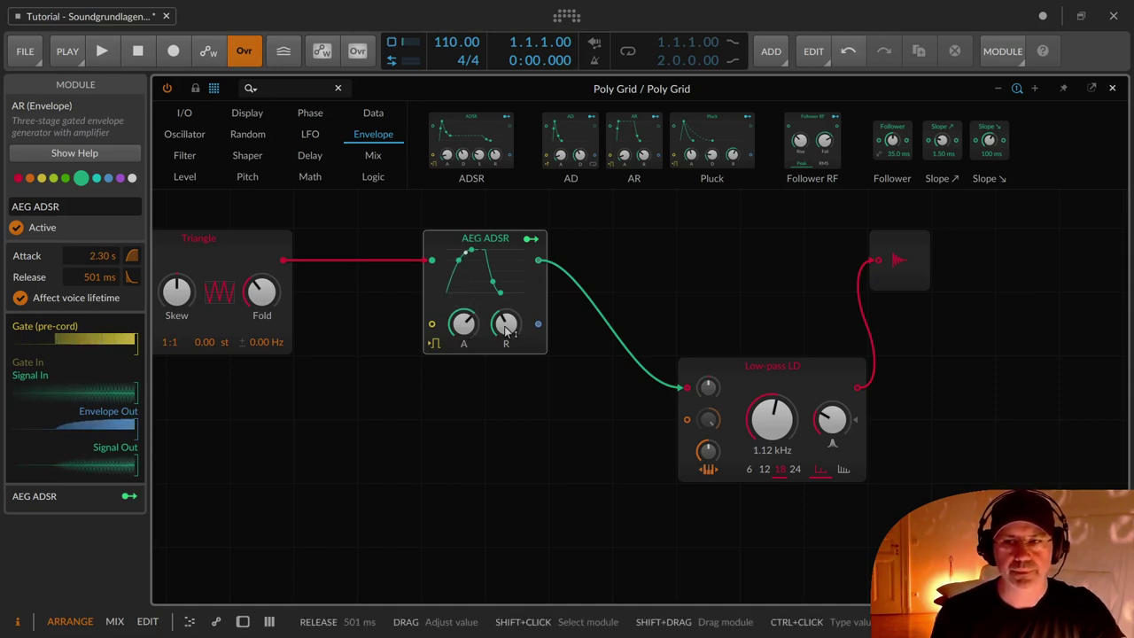
{"action": "mouse_move", "coordinate": [506, 324]}
{"action": "left_mouse_down"}
{"action": "mouse_move", "coordinate": [506, 302]}
{"action": "mouse_move", "coordinate": [510, 326]}
{"action": "left_mouse_up"}
Swap the AR envelope for a Pluck and that for an ADSR, and set the ADSR's attack to 607 ms
{"action": "left_click_drag", "start_coordinate": [711, 142], "coordinate": [487, 293]}
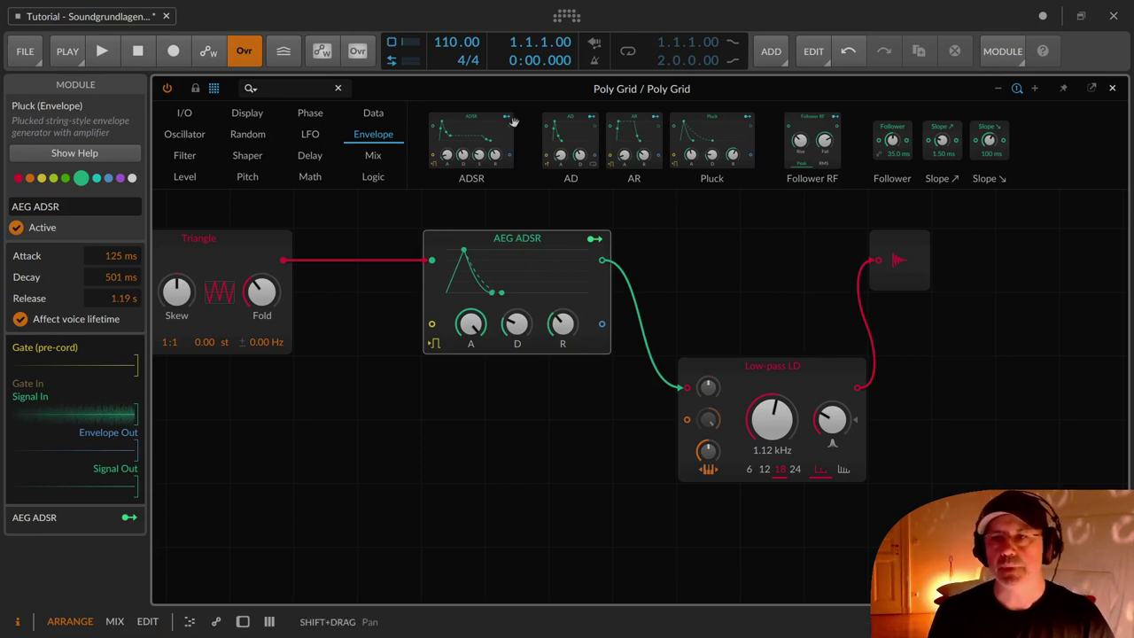
{"action": "left_click_drag", "start_coordinate": [506, 114], "coordinate": [499, 325]}
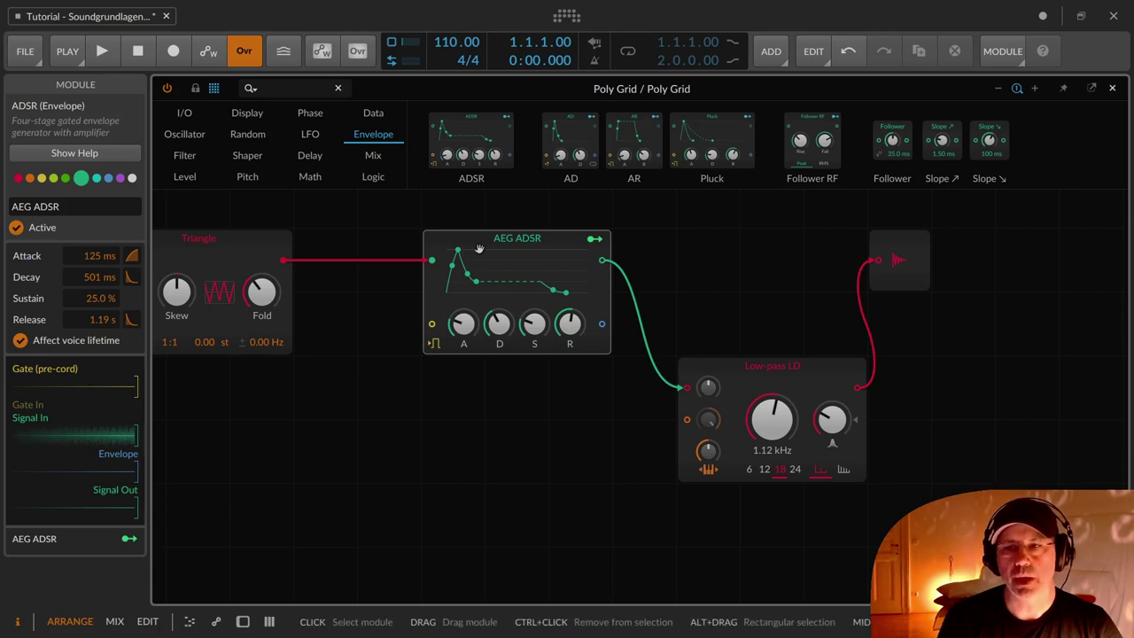
{"action": "left_click_drag", "start_coordinate": [462, 324], "coordinate": [462, 274]}
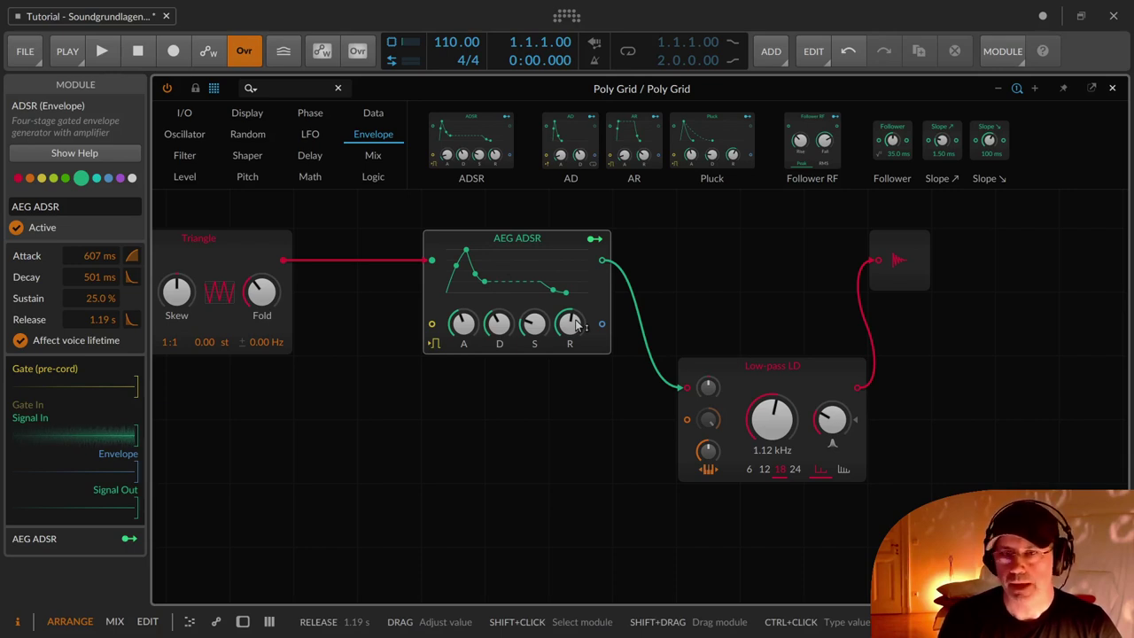
Close the Poly Grid editor and show the Polysynth track's device
{"action": "left_click", "coordinate": [1113, 89]}
{"action": "left_click", "coordinate": [219, 161]}
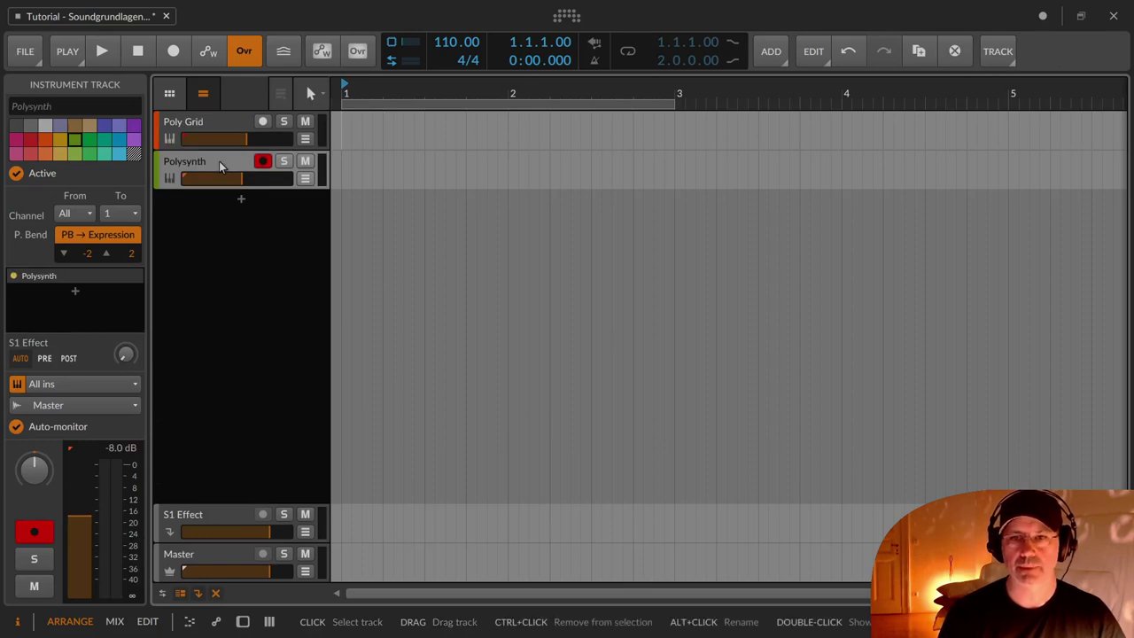
{"action": "key", "text": "d"}
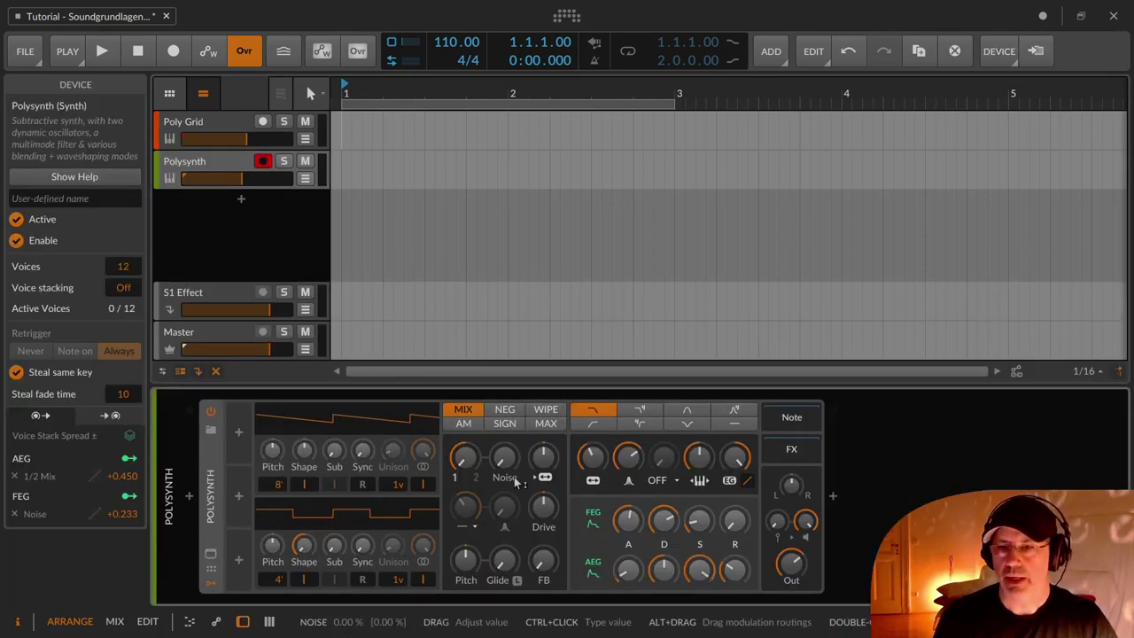
Add an ADSR modulator to the Polysynth, expand it, set its attack to 55.6 % and lengthen its decay
{"action": "left_click", "coordinate": [238, 433]}
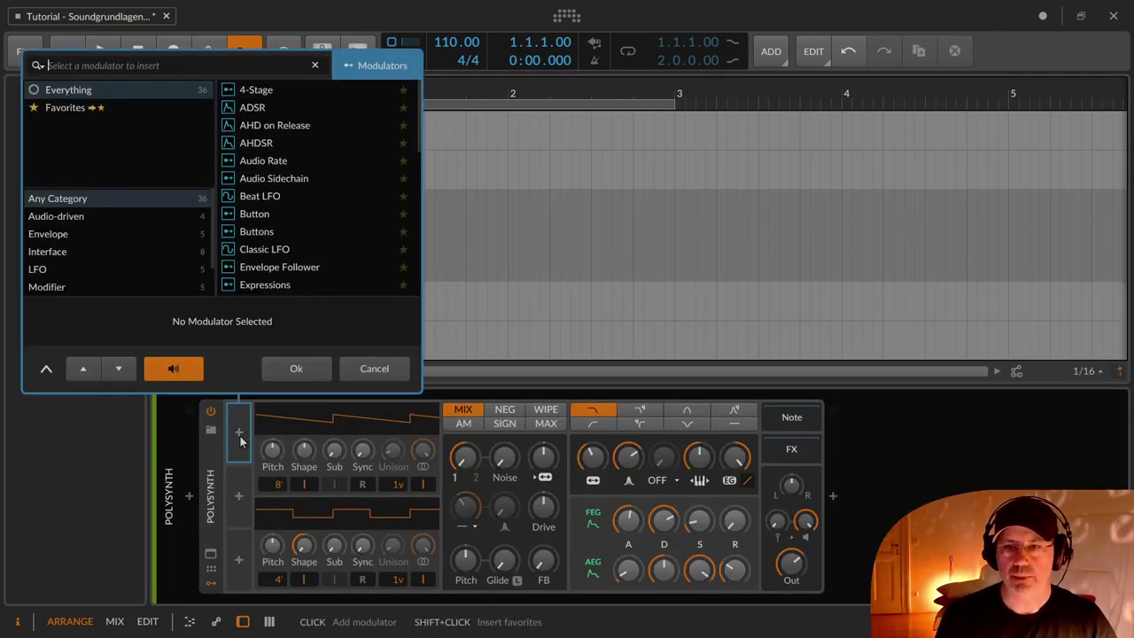
{"action": "type", "text": "ads"}
{"action": "key", "text": "Return"}
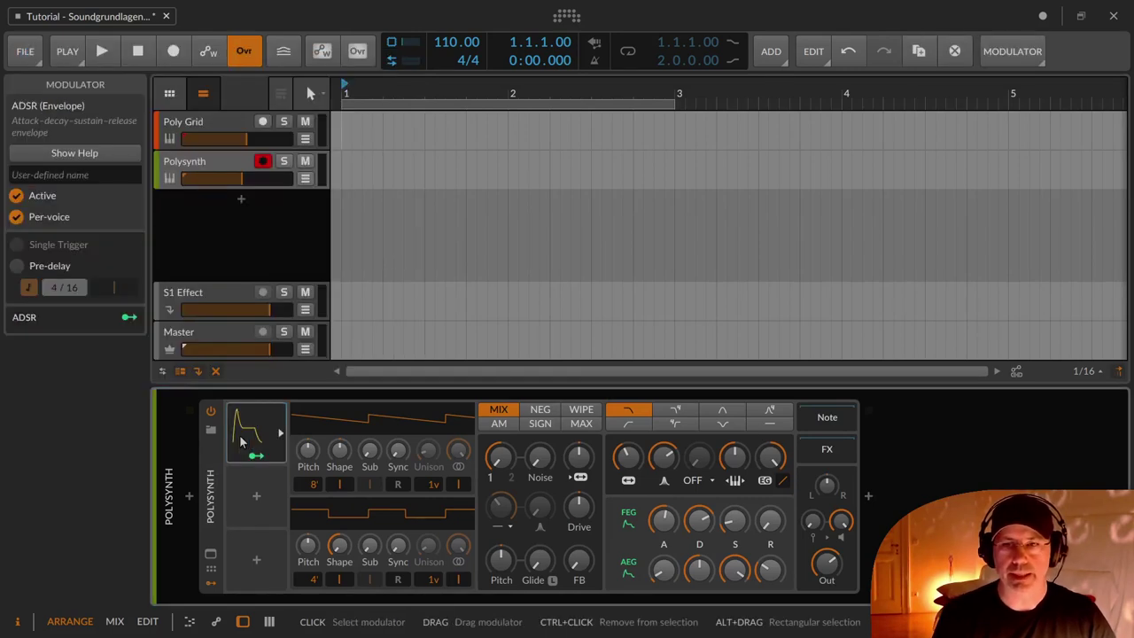
{"action": "left_click", "coordinate": [246, 437]}
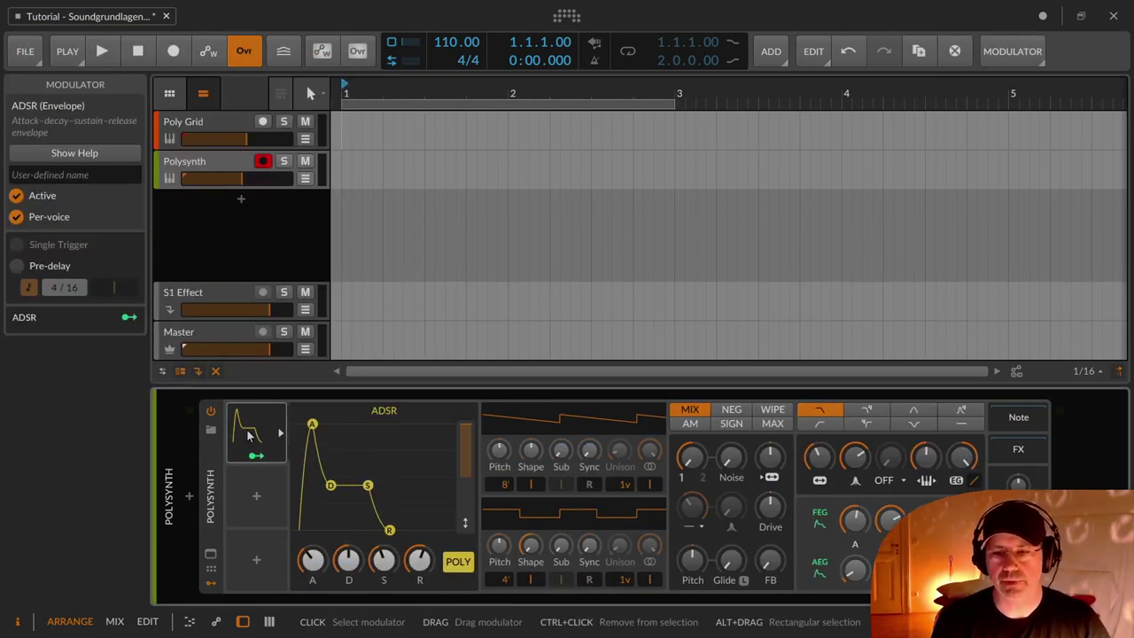
{"action": "left_click_drag", "start_coordinate": [313, 562], "coordinate": [313, 557]}
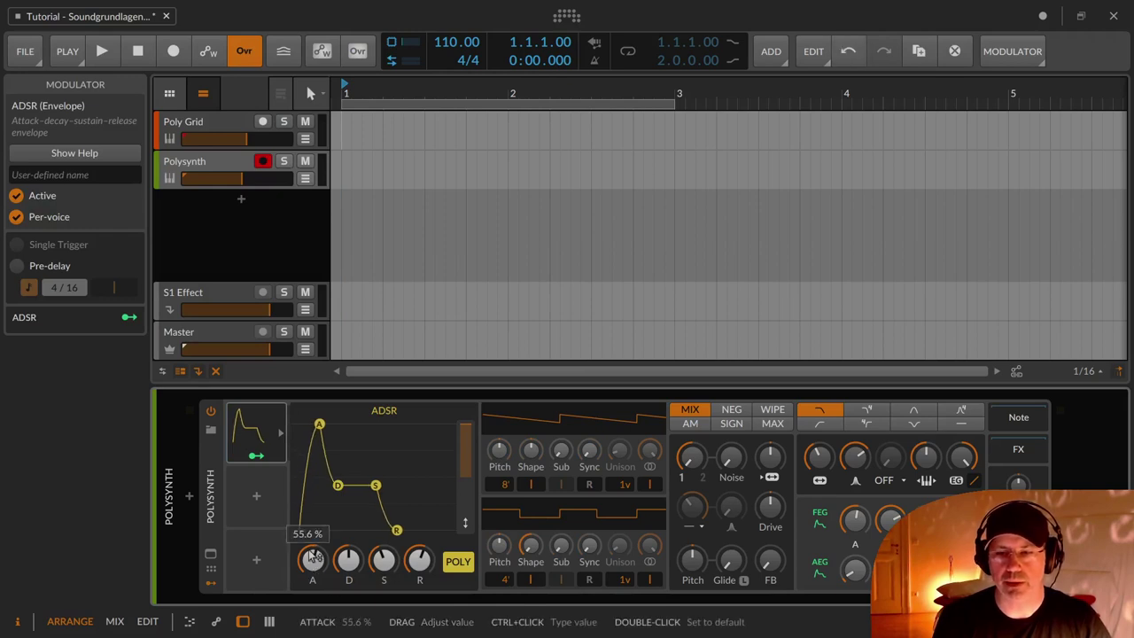
{"action": "left_click_drag", "start_coordinate": [381, 485], "coordinate": [401, 484]}
Add a 4-Stage modulator below the Polysynth's ADSR modulator and expand its envelope
{"action": "left_click", "coordinate": [258, 501]}
{"action": "type", "text": "4"}
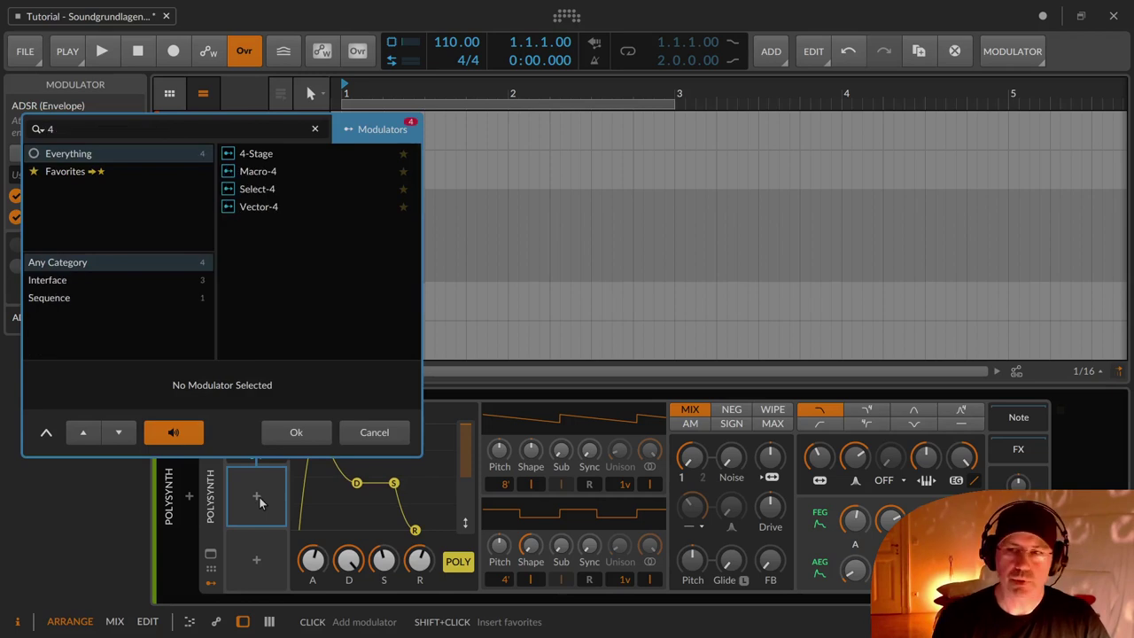
{"action": "double_click", "coordinate": [256, 154]}
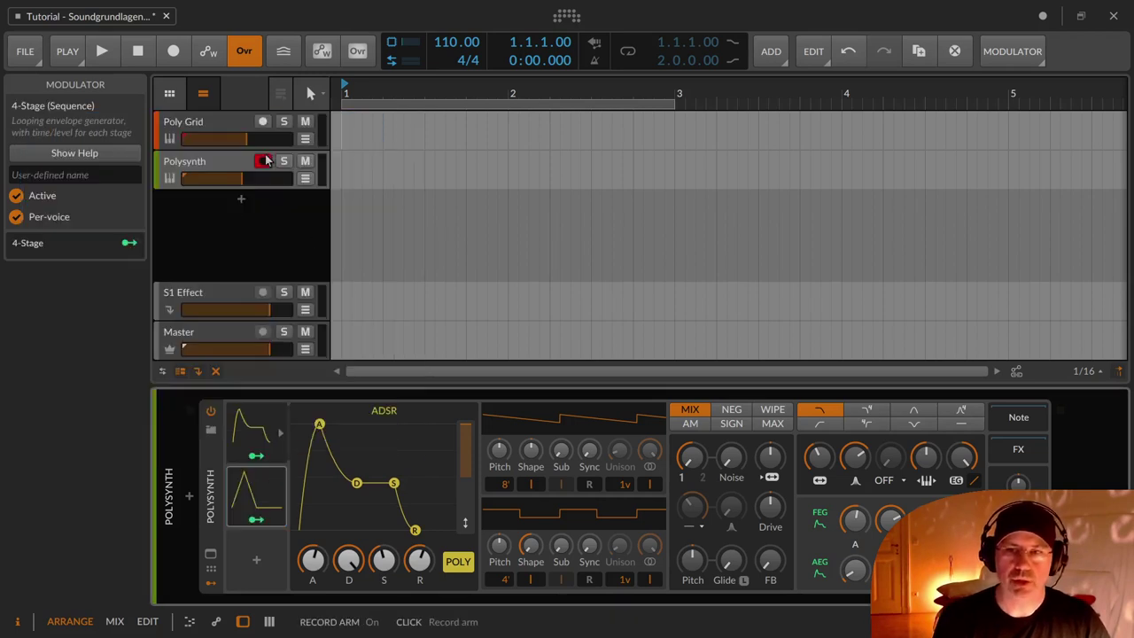
{"action": "left_click", "coordinate": [261, 499]}
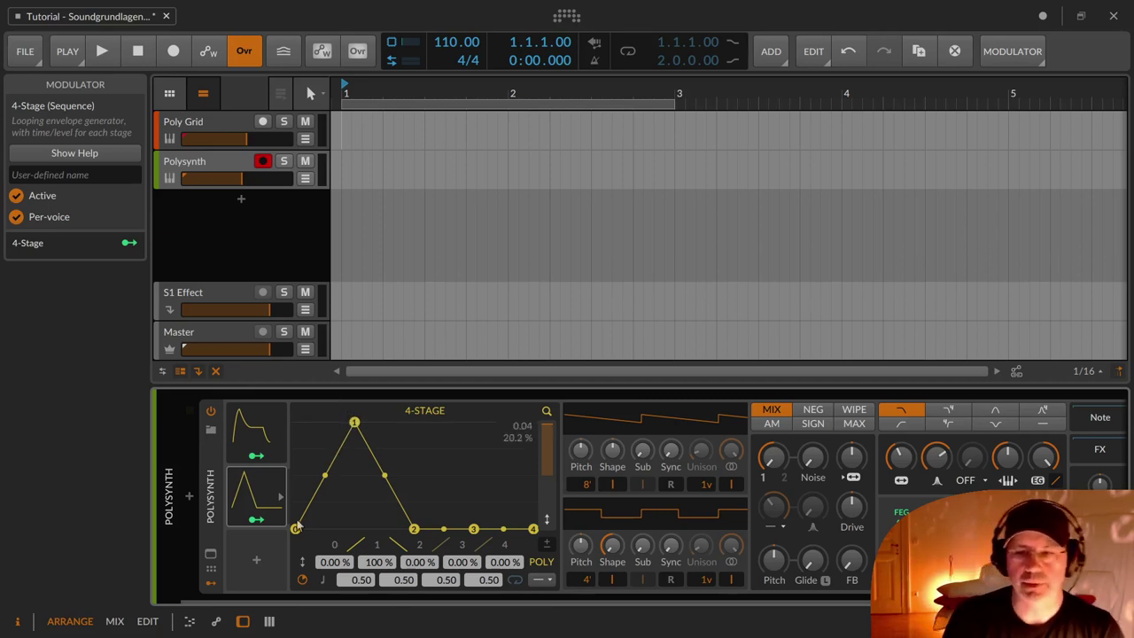
Shape the 4-Stage envelope with stage levels of 68.8, 93.5, 27.6 and 0 % and times of 0.42, 0.52, 0.21 and 0.74
{"action": "left_click_drag", "start_coordinate": [354, 422], "coordinate": [346, 454]}
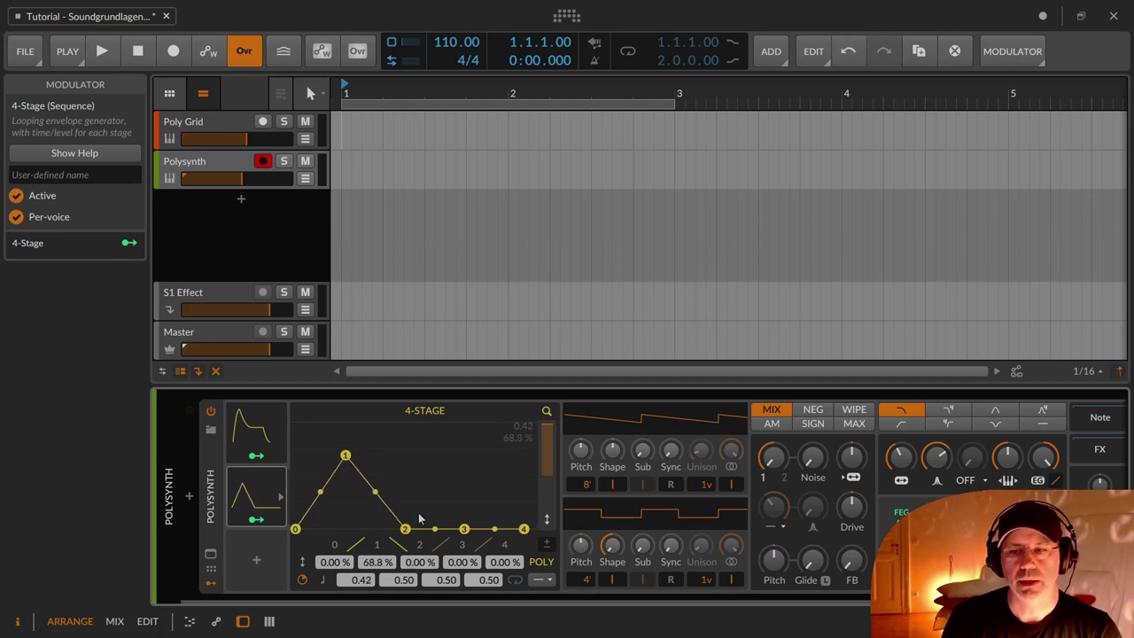
{"action": "left_click_drag", "start_coordinate": [404, 529], "coordinate": [422, 450]}
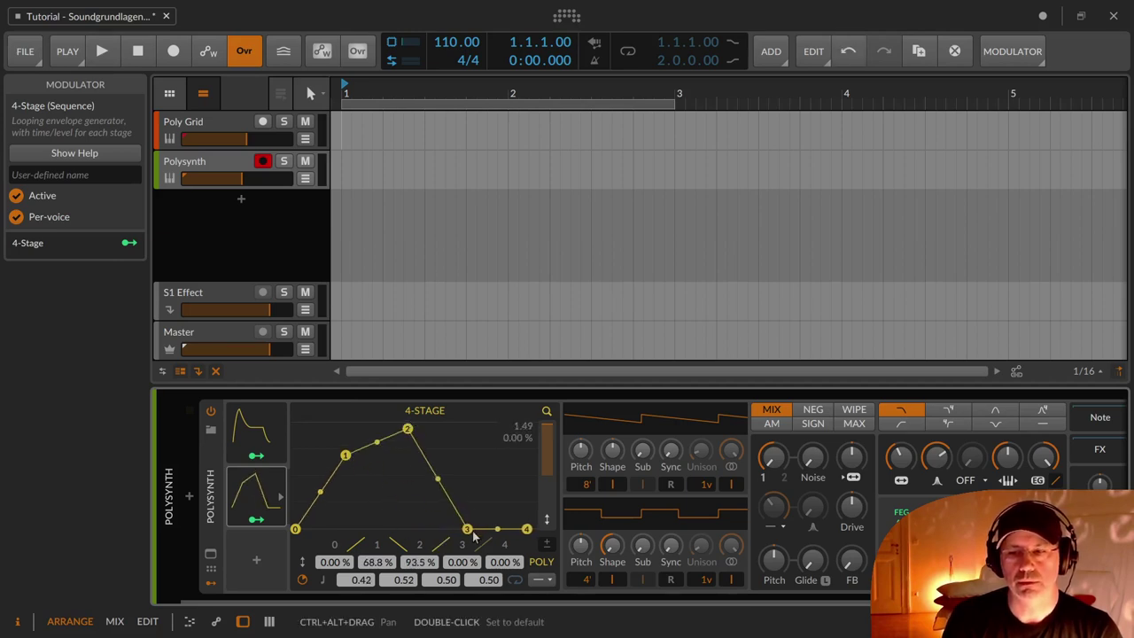
{"action": "left_click_drag", "start_coordinate": [467, 529], "coordinate": [432, 499]}
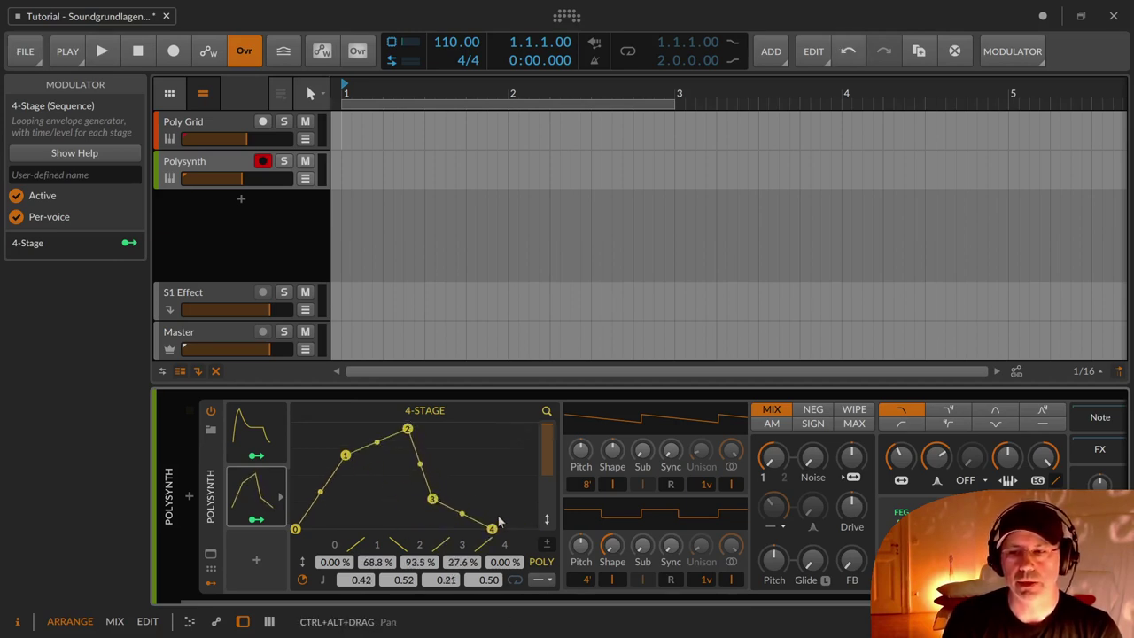
{"action": "left_click_drag", "start_coordinate": [493, 529], "coordinate": [489, 435]}
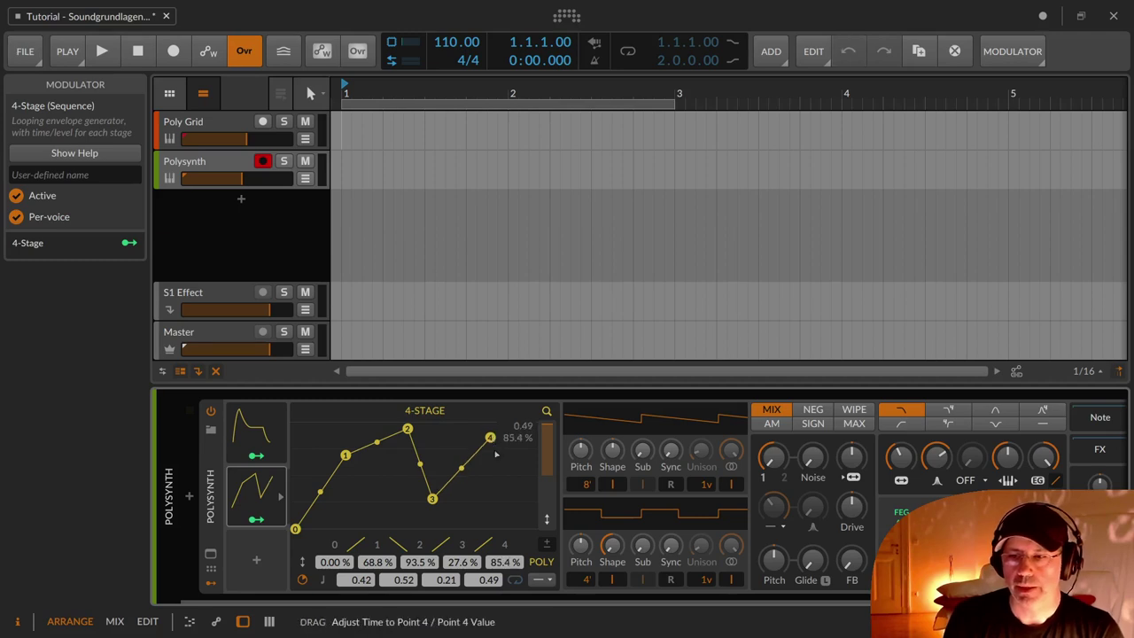
{"action": "left_click_drag", "start_coordinate": [490, 435], "coordinate": [520, 530]}
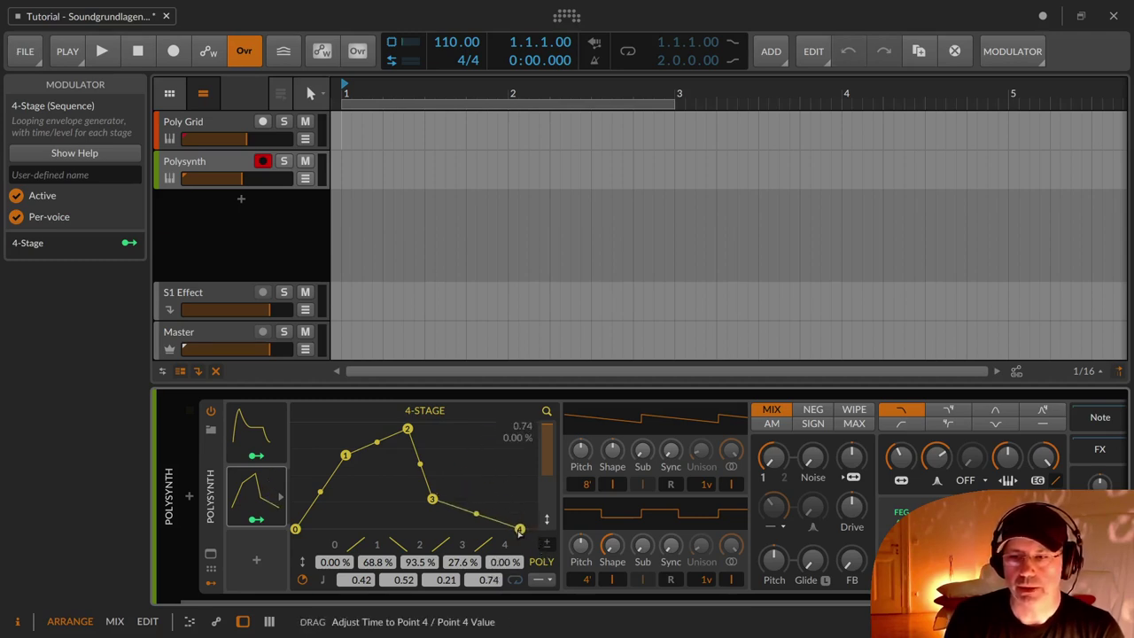
Reshape the 4-Stage envelope to levels of 74.4, 53.3, 55.8 and 0 % with times of 0.32, 0.41, 0.50 and 2.09
{"action": "left_click_drag", "start_coordinate": [344, 455], "coordinate": [446, 473]}
{"action": "left_click", "coordinate": [406, 500]}
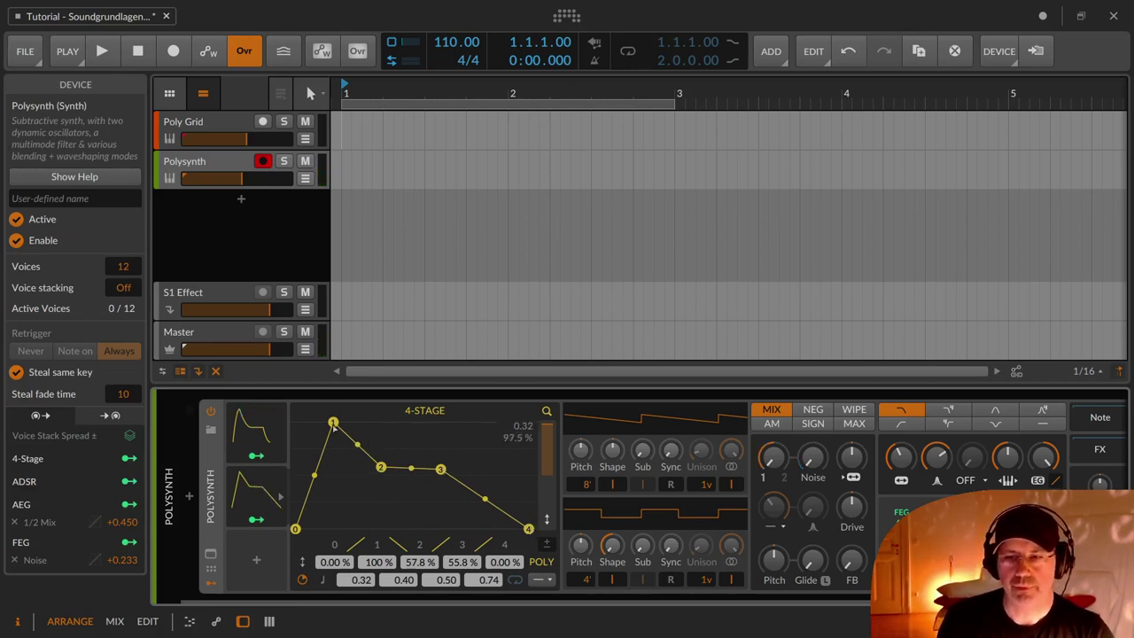
{"action": "left_click_drag", "start_coordinate": [333, 422], "coordinate": [381, 470]}
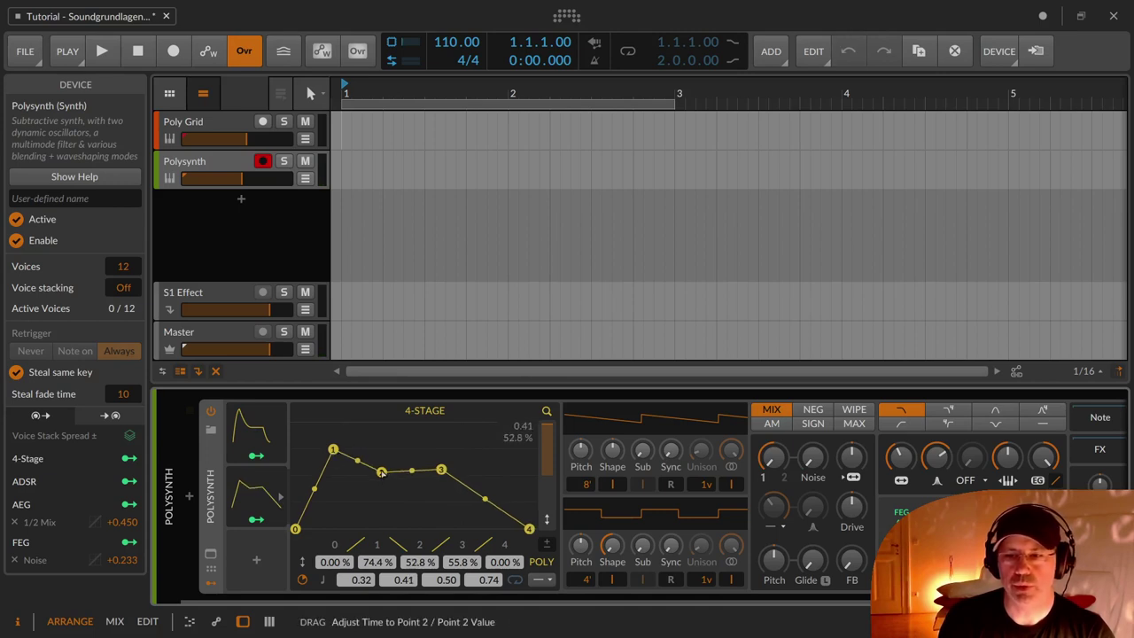
{"action": "left_click", "coordinate": [534, 534]}
{"action": "left_click_drag", "start_coordinate": [534, 534], "coordinate": [611, 532]}
{"action": "left_click_drag", "start_coordinate": [1031, 553], "coordinate": [702, 589]}
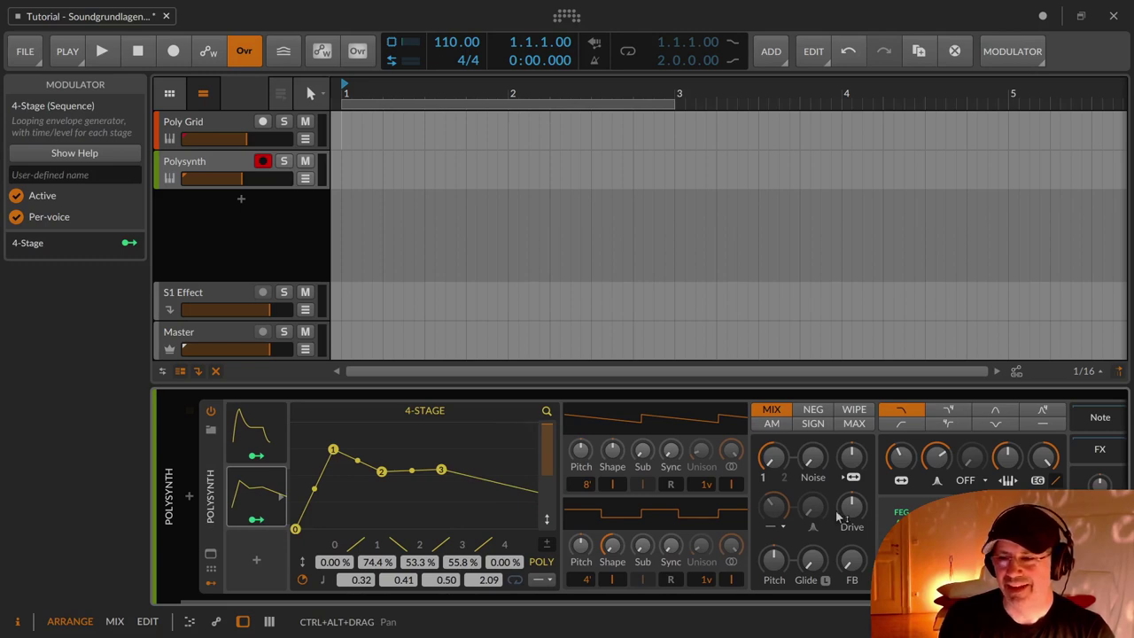
Set the fourth stage's time to 0.53 and assign the 4-Stage modulator to the Polysynth's Noise amount at +0.510
{"action": "mouse_move", "coordinate": [489, 579]}
{"action": "left_mouse_down"}
{"action": "mouse_move", "coordinate": [488, 513]}
{"action": "mouse_move", "coordinate": [488, 593]}
{"action": "mouse_move", "coordinate": [486, 580]}
{"action": "left_mouse_up"}
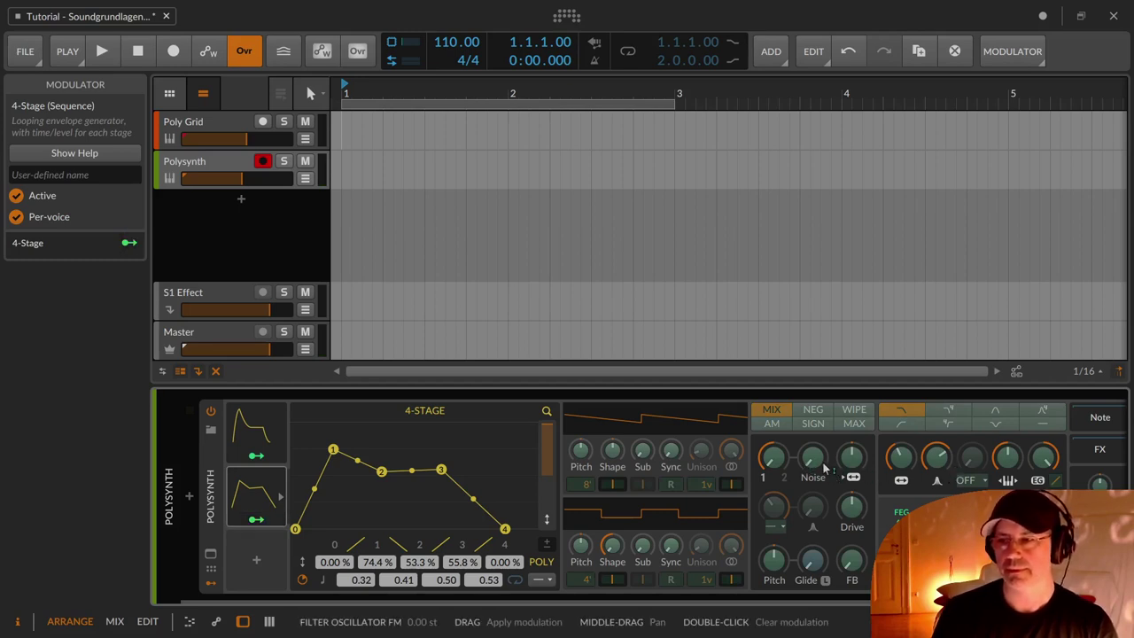
{"action": "left_click_drag", "start_coordinate": [824, 469], "coordinate": [824, 448]}
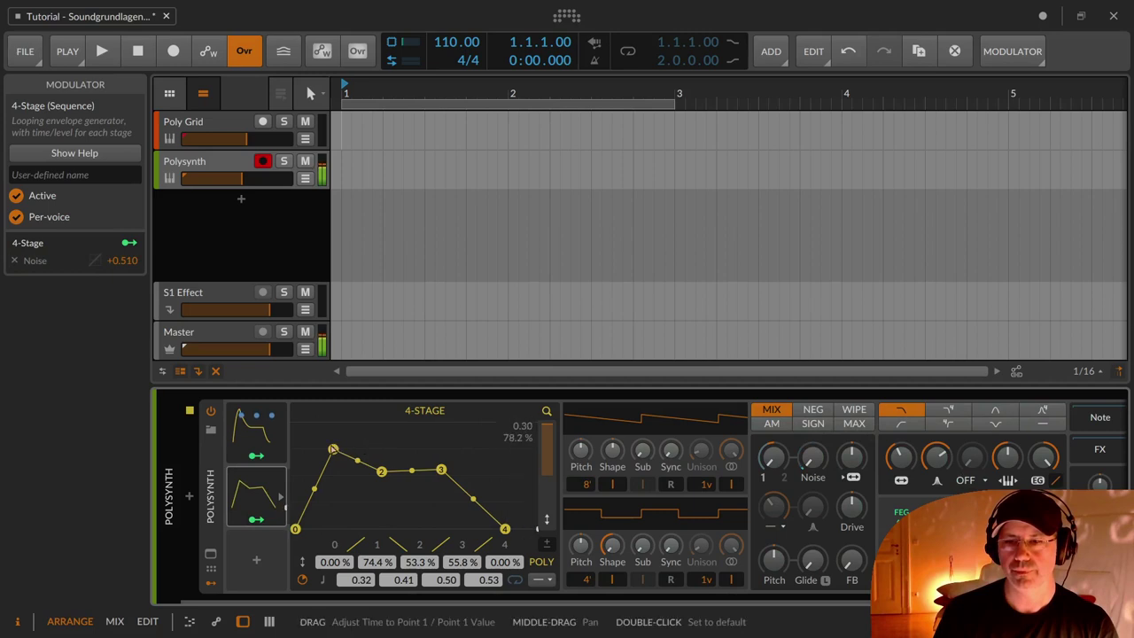
Form a narrow mid-envelope peak in the 4-Stage, with points 1 to 3 at 17.6, 93.0 and 16.1 % and times of 0.75, 0.14 and 0.07
{"action": "left_click_drag", "start_coordinate": [332, 450], "coordinate": [338, 511]}
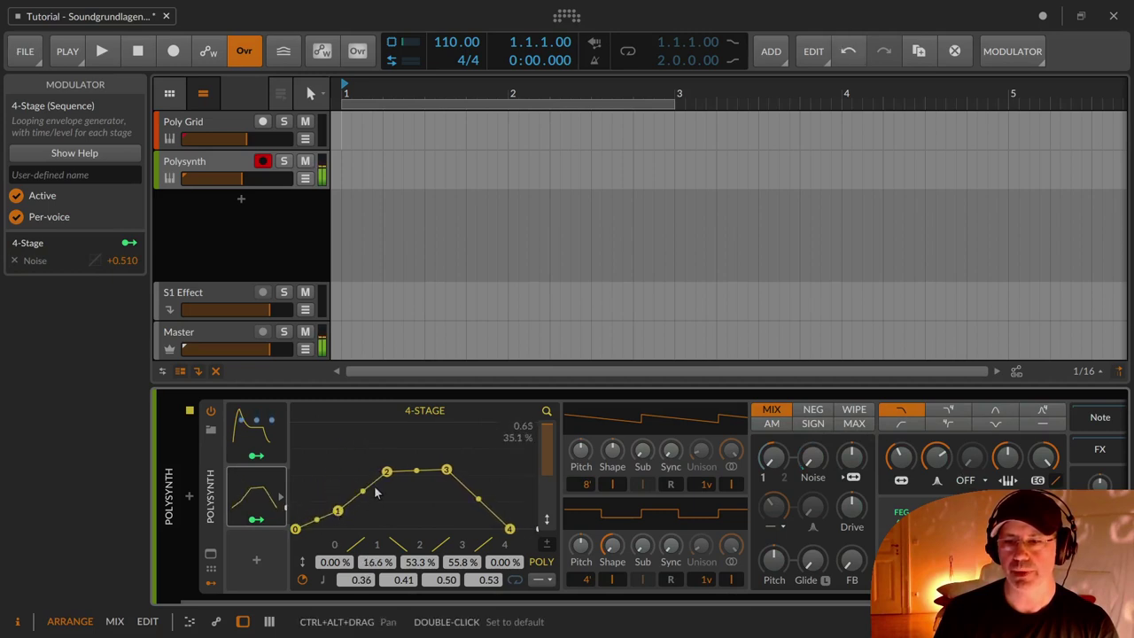
{"action": "left_click_drag", "start_coordinate": [386, 471], "coordinate": [455, 474]}
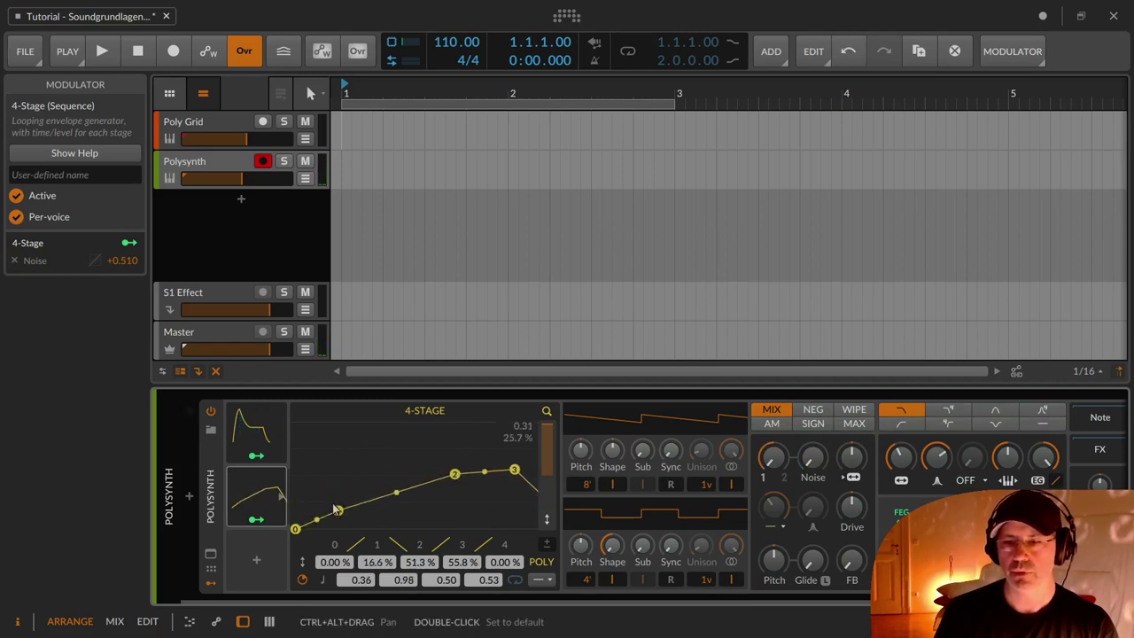
{"action": "left_click_drag", "start_coordinate": [337, 511], "coordinate": [384, 511]}
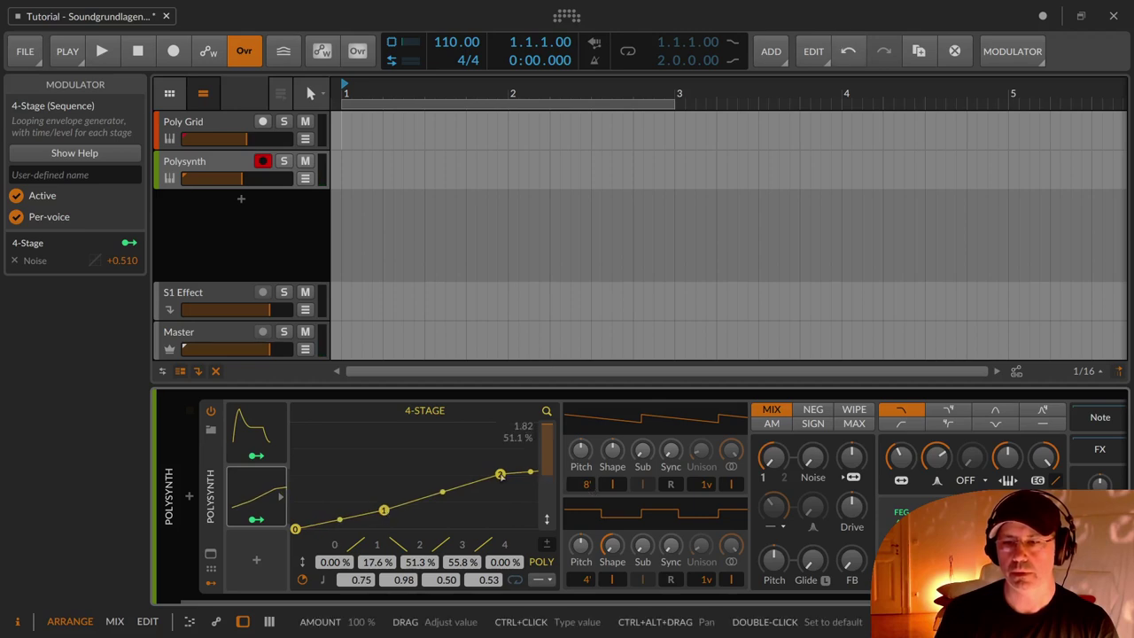
{"action": "left_click_drag", "start_coordinate": [501, 476], "coordinate": [400, 429]}
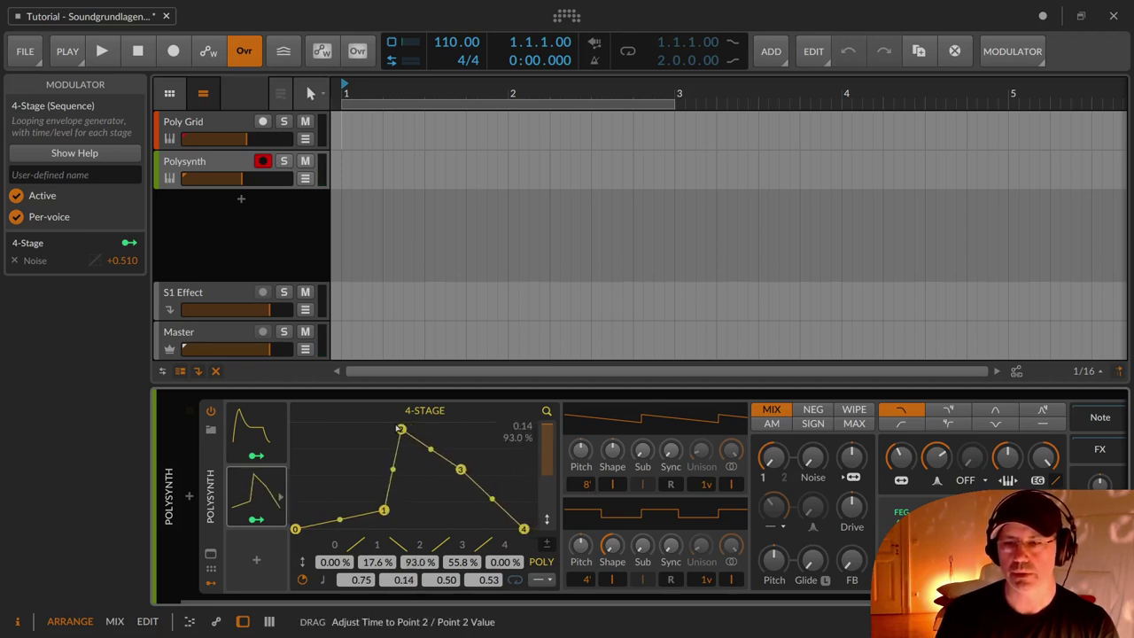
{"action": "left_click_drag", "start_coordinate": [461, 468], "coordinate": [409, 515]}
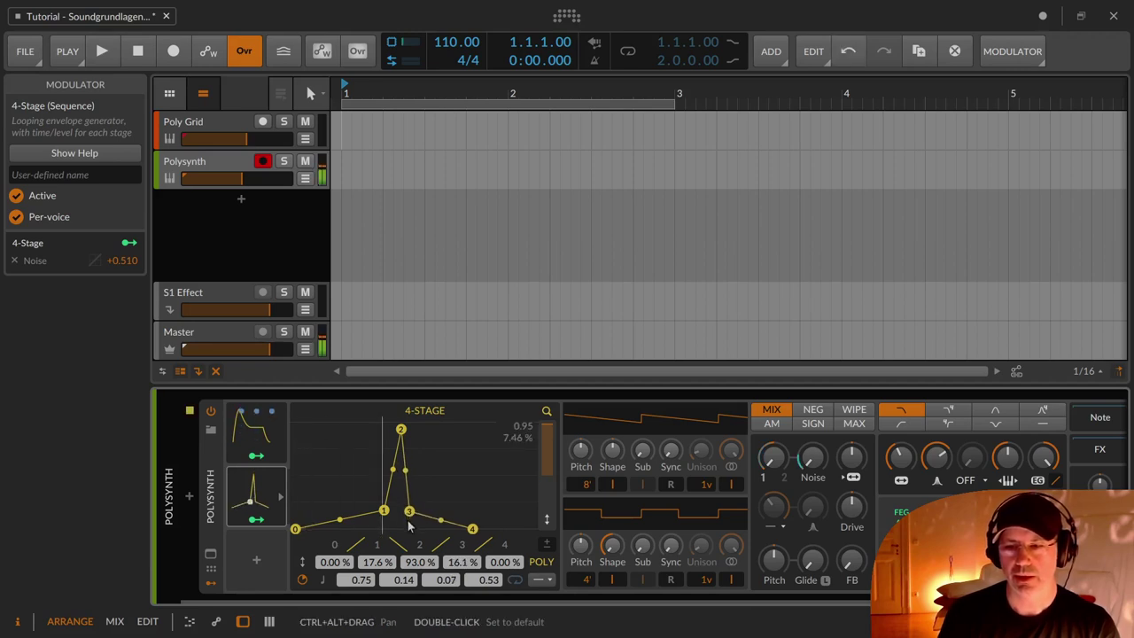